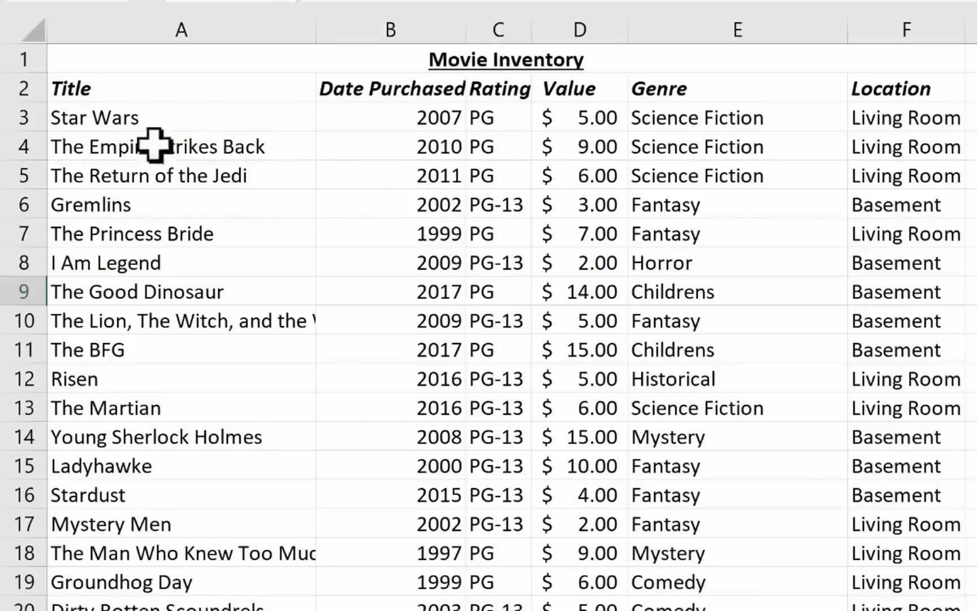
scroll(180, 176, "down", 5)
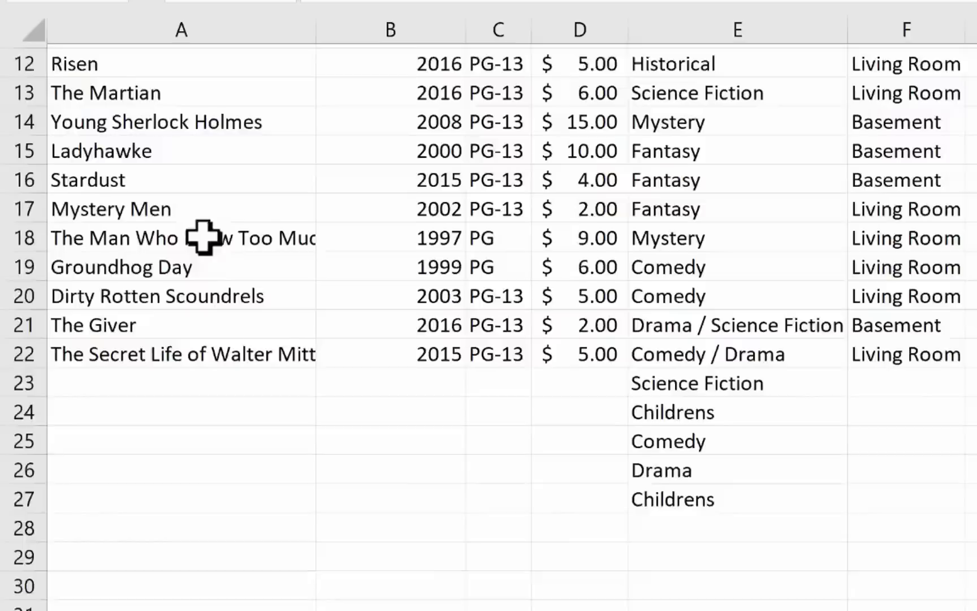
scroll(203, 234, "up", 5)
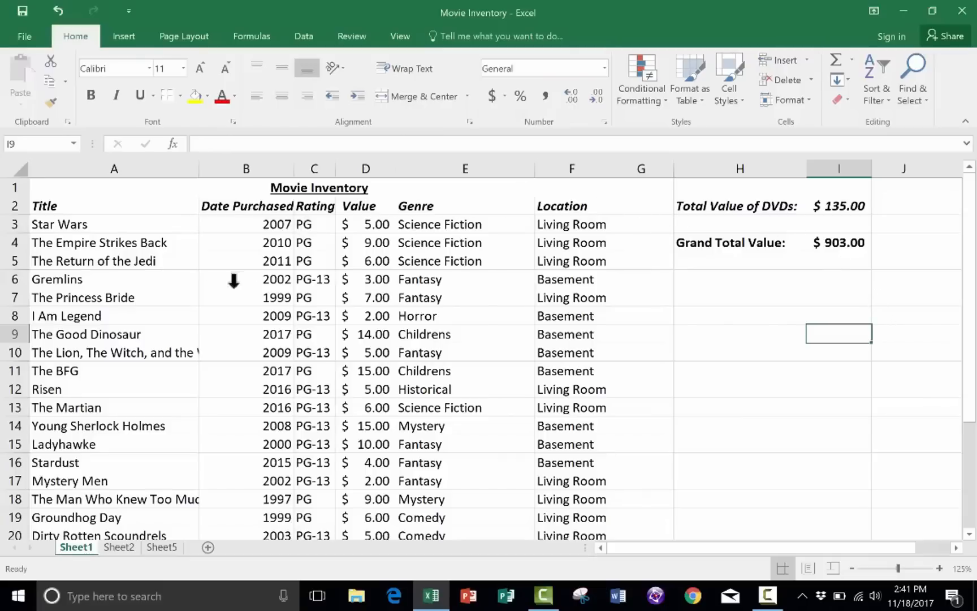
scroll(94, 283, "down", 5)
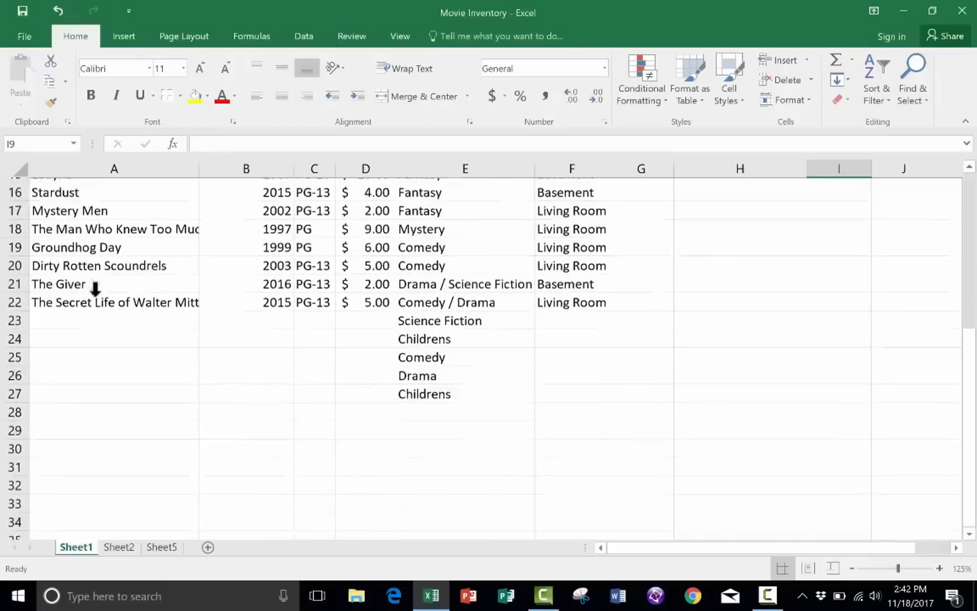
scroll(199, 291, "up", 5)
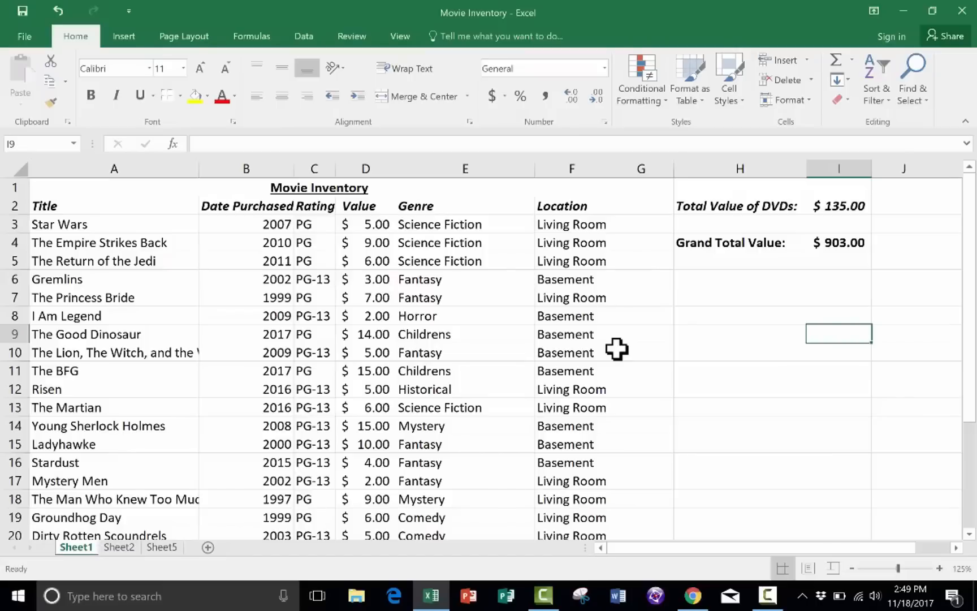
Start a VLOOKUP formula in cell H7 with cell H8 as the lookup value.
left_click(707, 295)
mouse_move(707, 295)
left_mouse_down()
mouse_move(718, 322)
mouse_move(715, 296)
left_mouse_up()
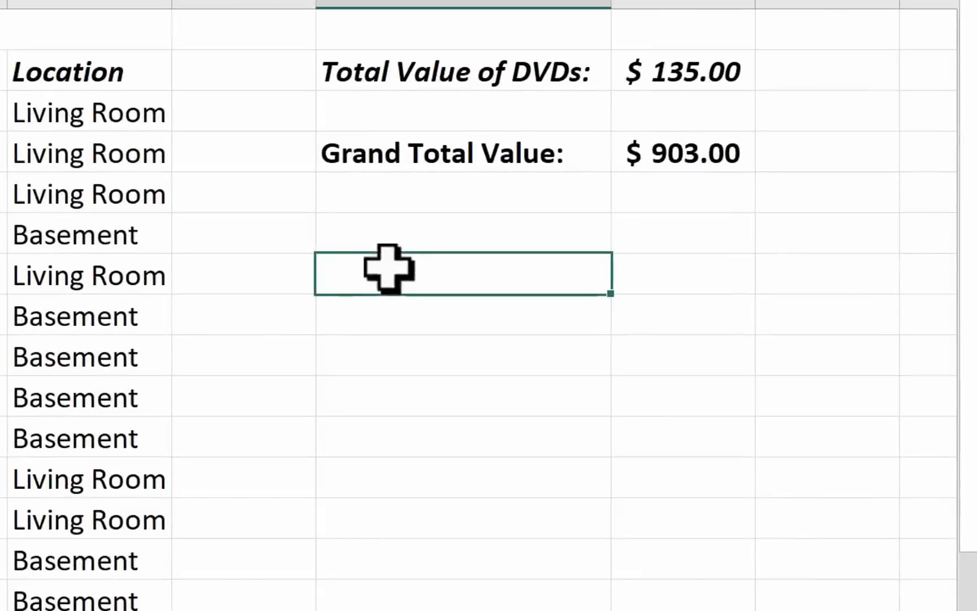
type("=")
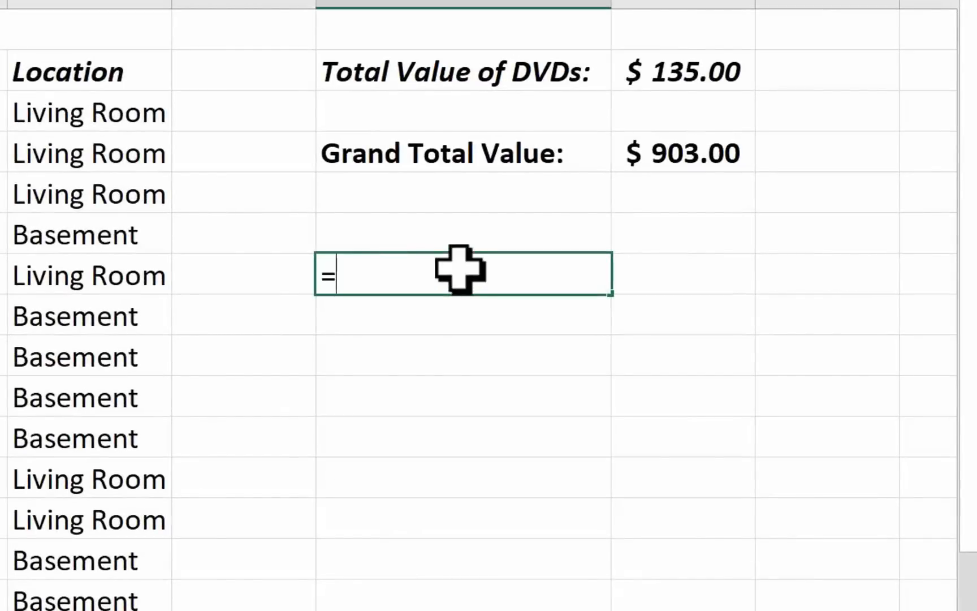
type("vlookup")
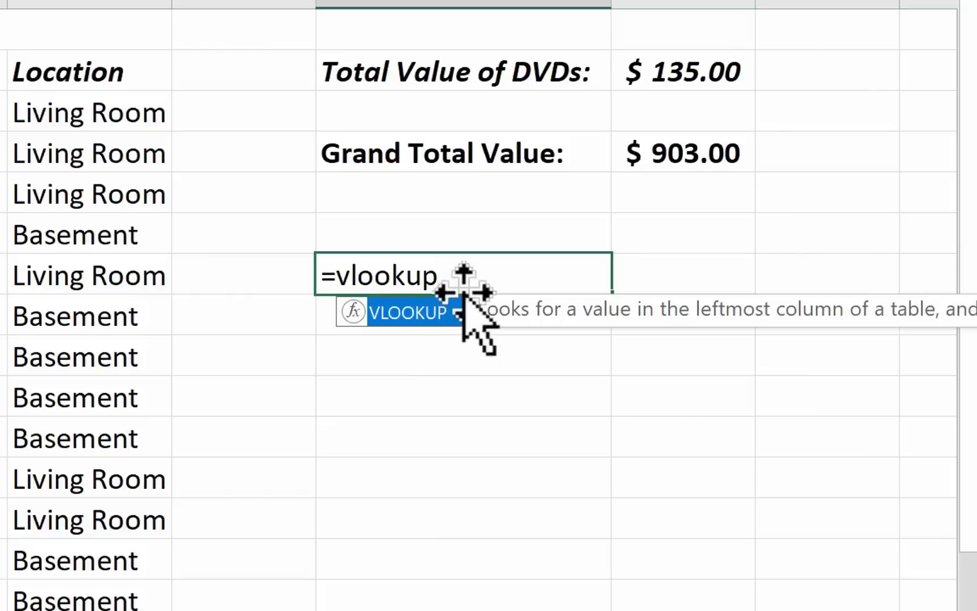
type("(")
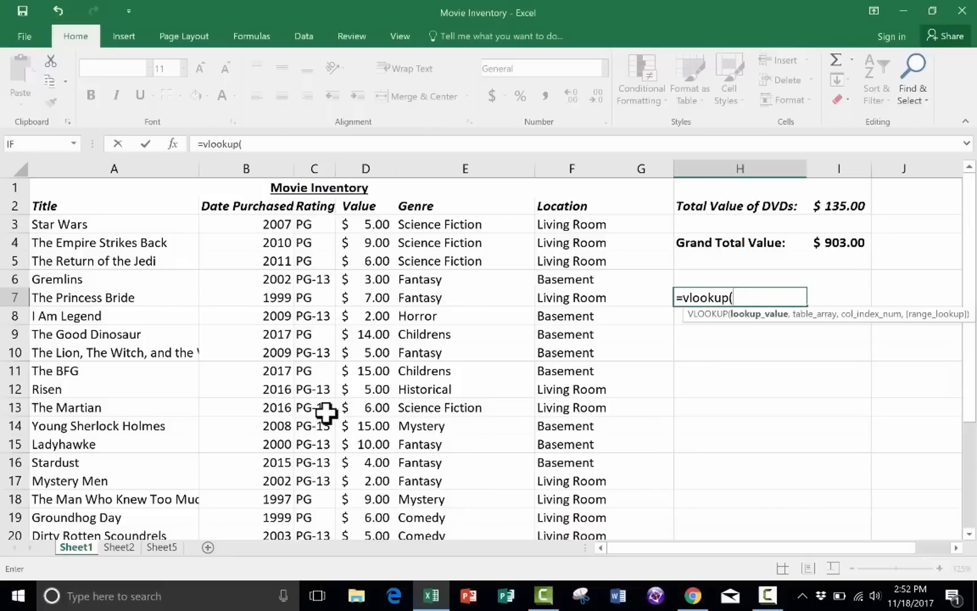
scroll(679, 362, "down", 1)
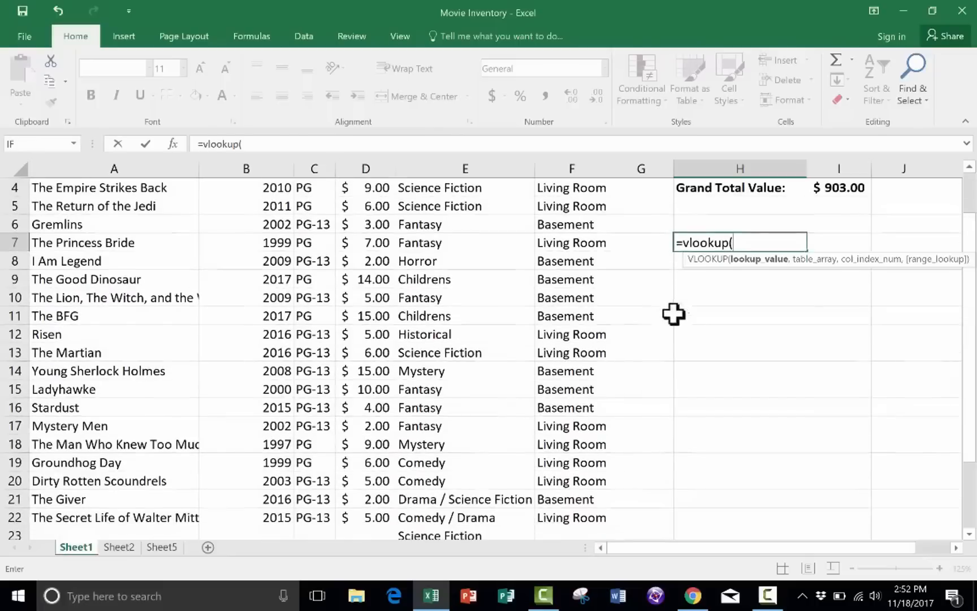
left_click(680, 260)
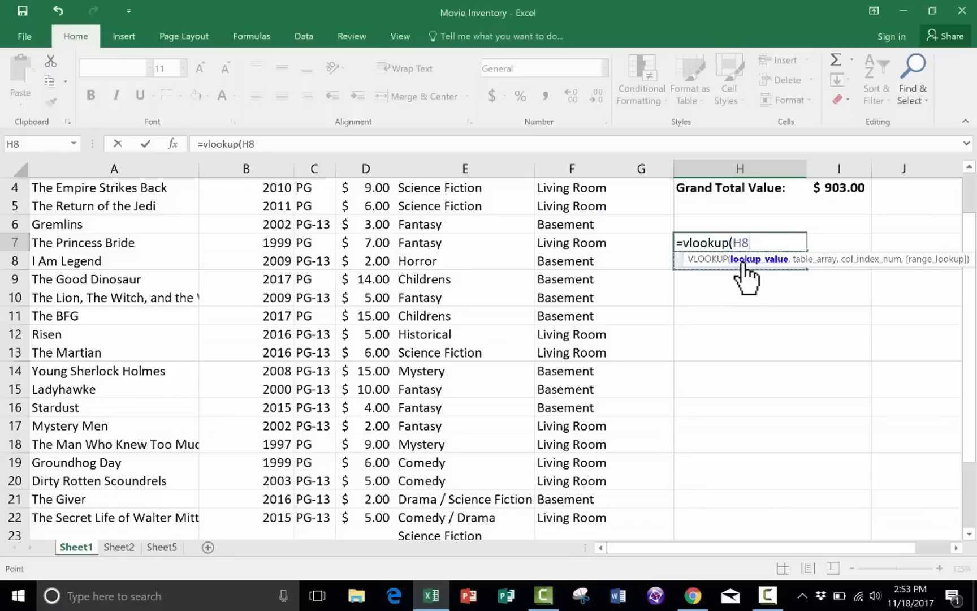
type(",")
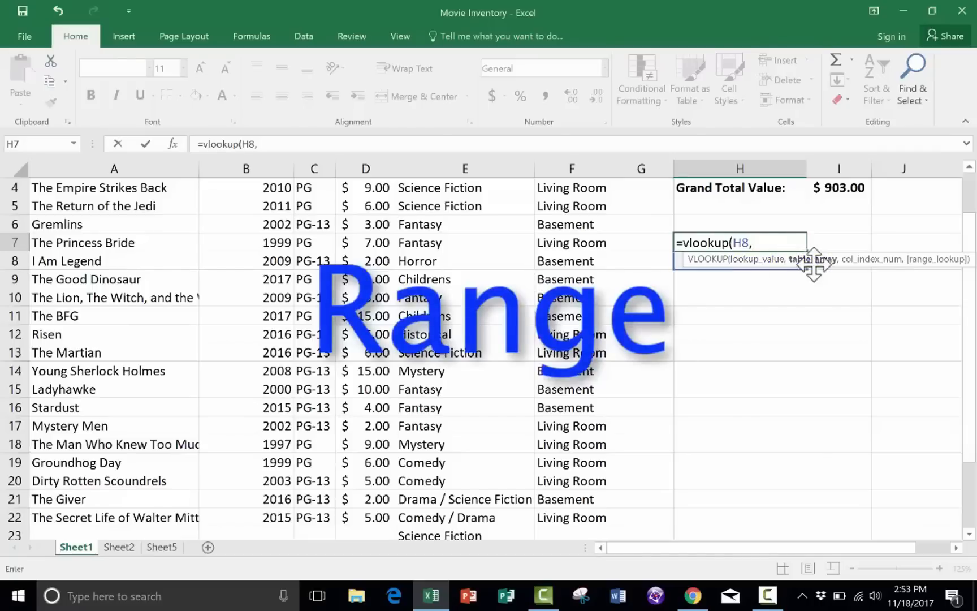
Set the VLOOKUP table array to A3:F22, covering all complete movie rows from title through location.
scroll(317, 327, "up", 1)
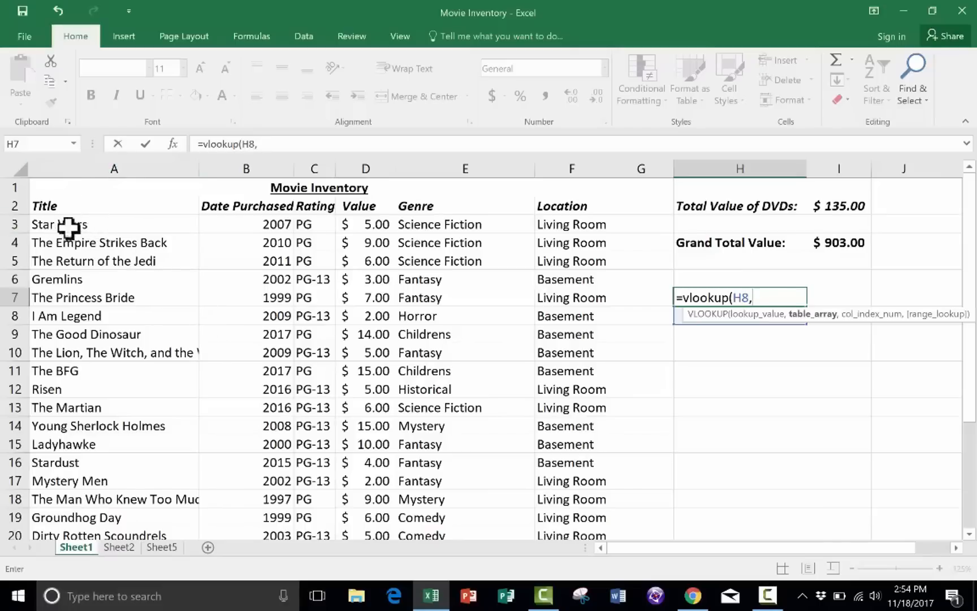
scroll(470, 345, "down", 5)
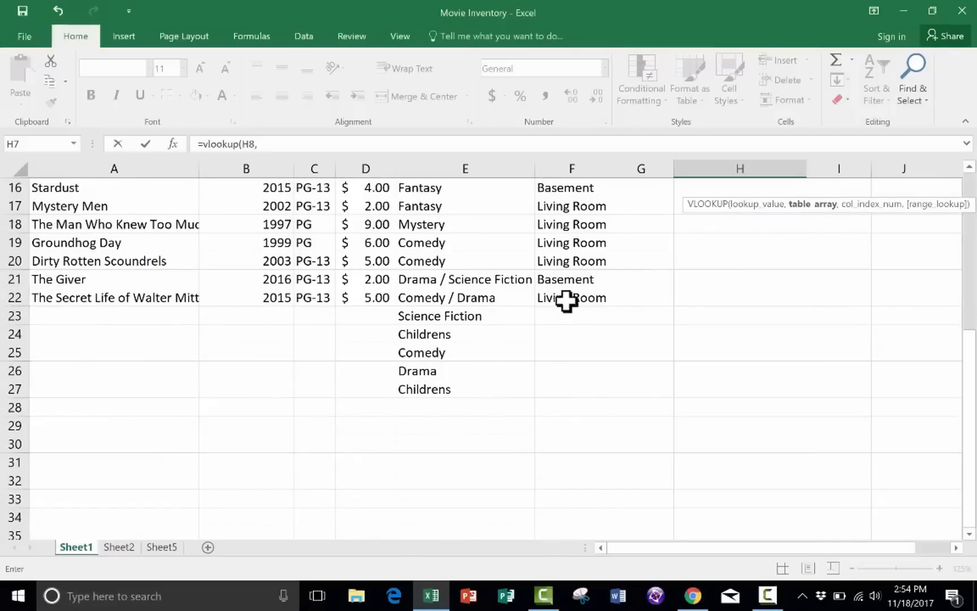
scroll(567, 302, "up", 3)
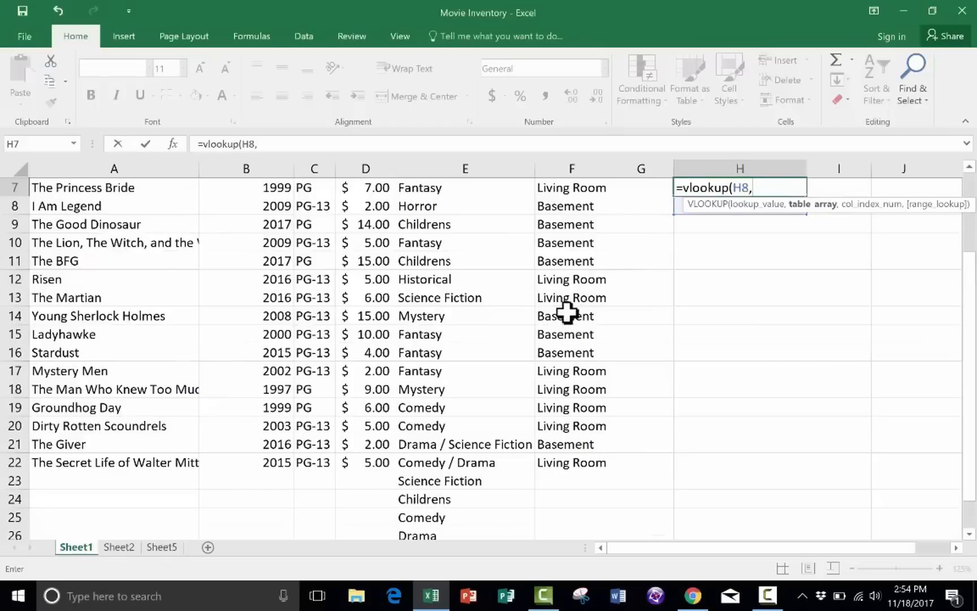
scroll(567, 315, "down", 1)
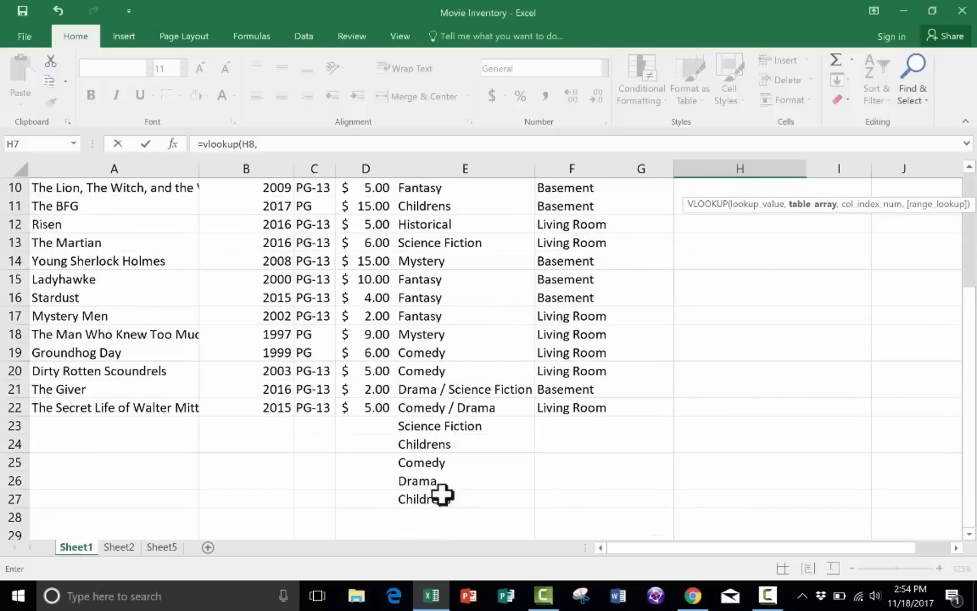
scroll(690, 360, "up", 3)
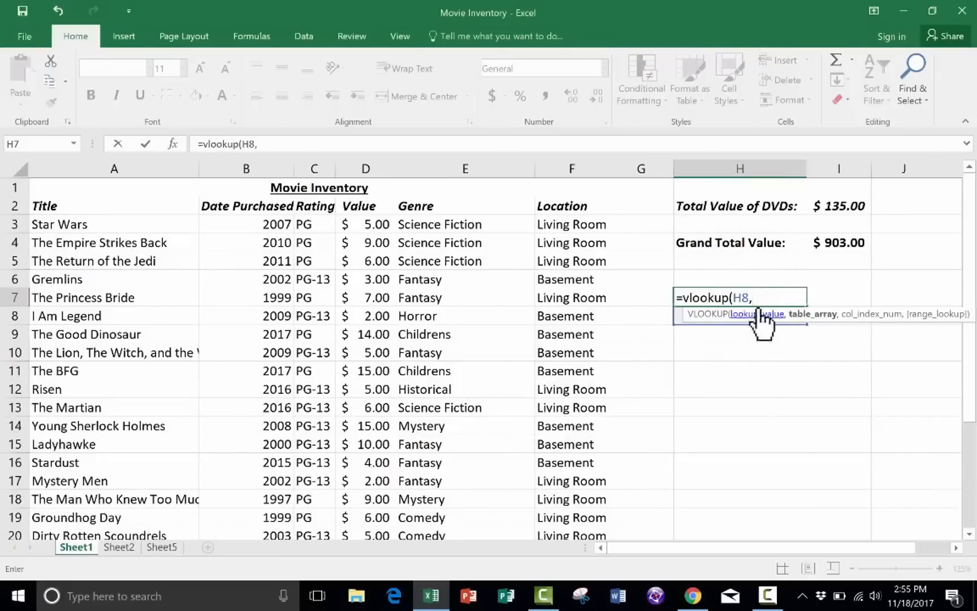
left_click_drag(96, 223, 580, 421)
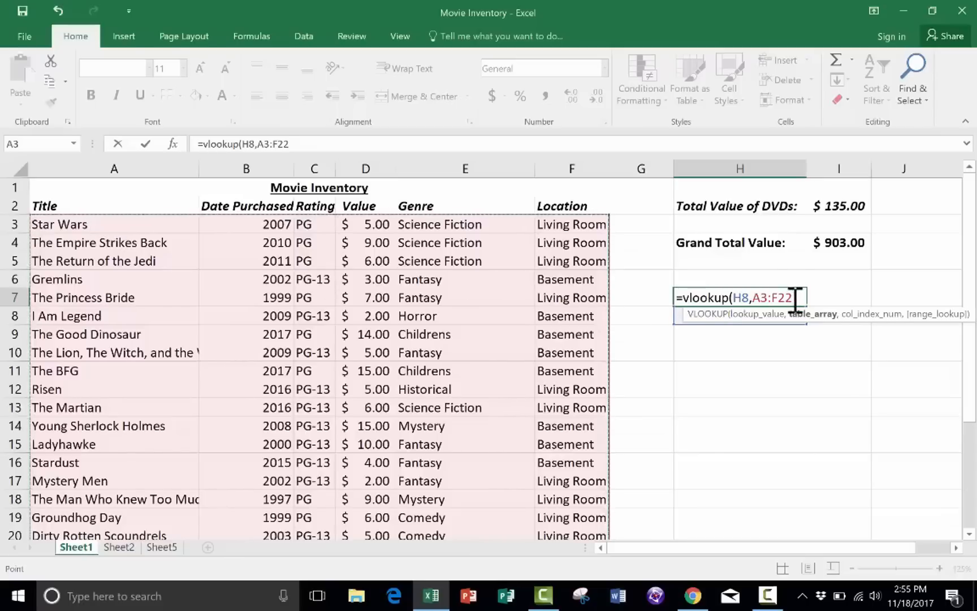
left_click_drag(794, 299, 752, 299)
type("a")
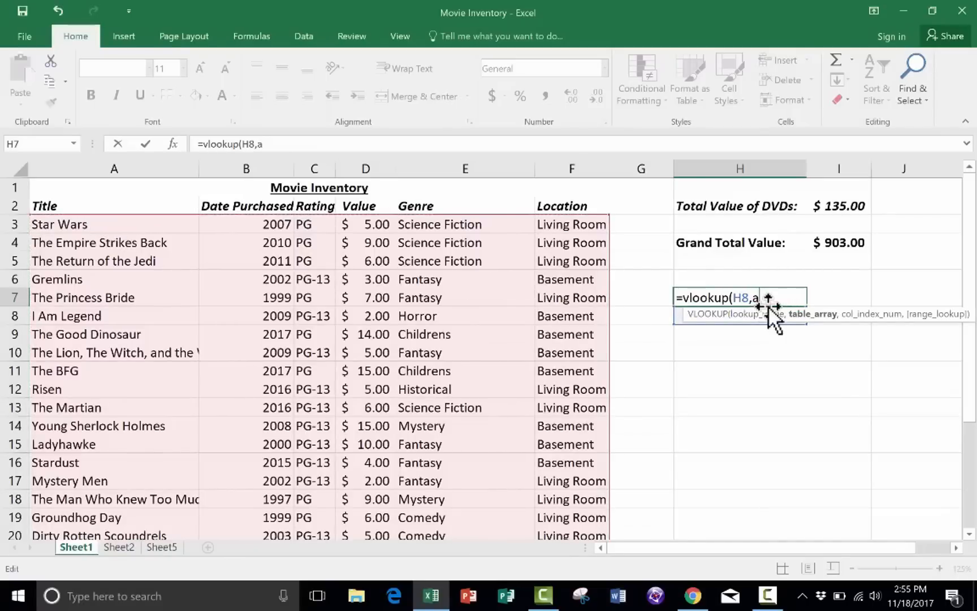
type("3")
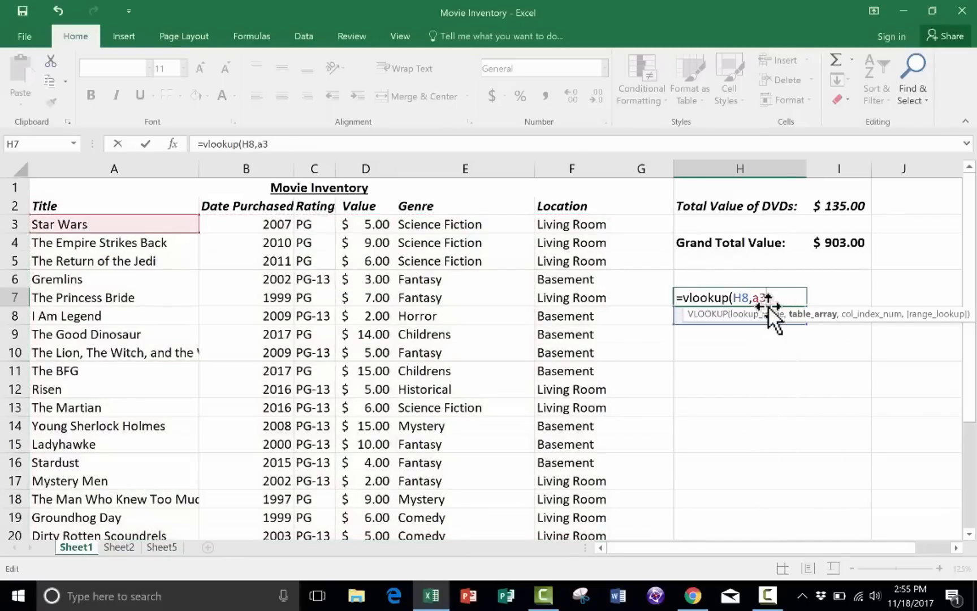
type(":f22")
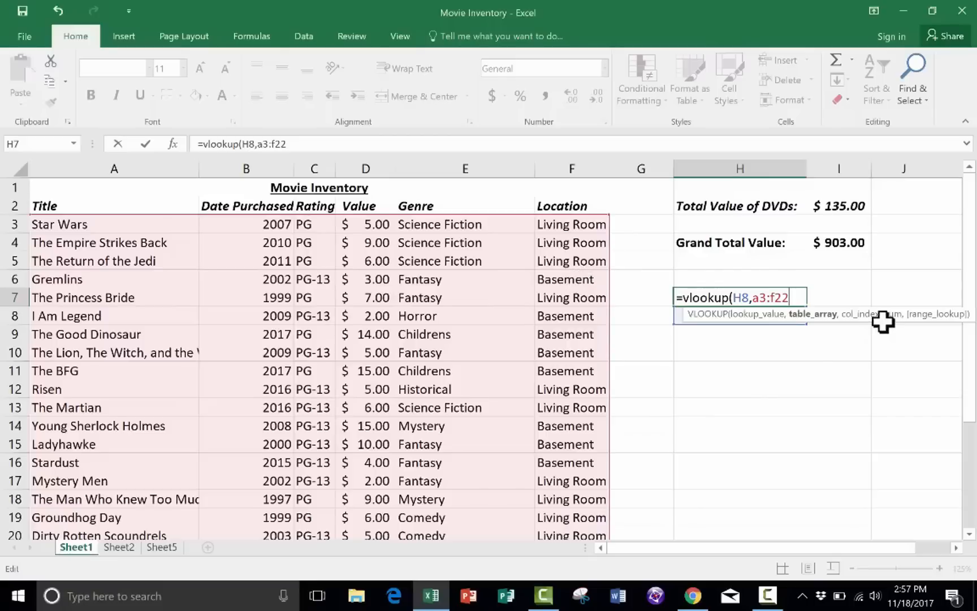
type(",")
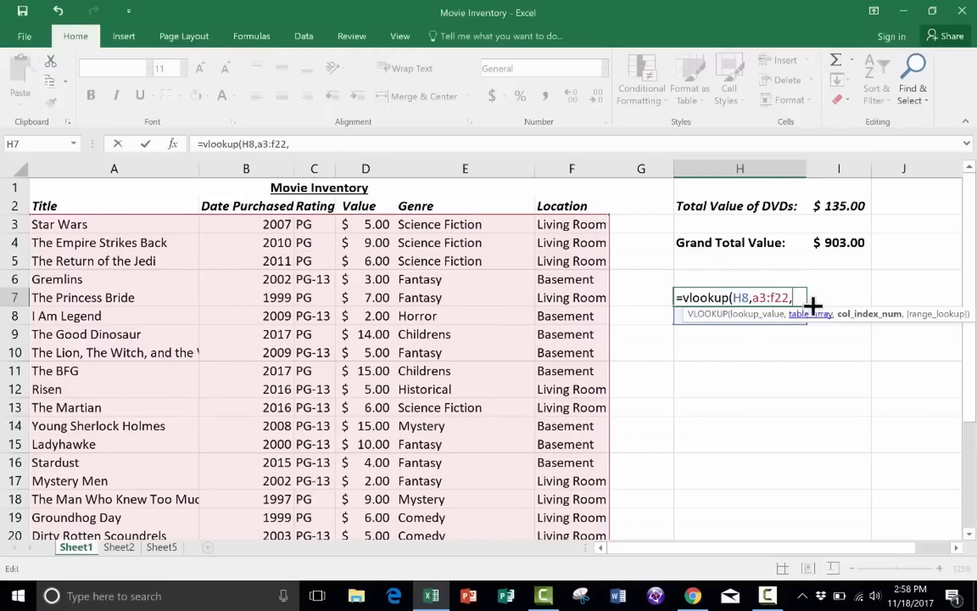
Complete the VLOOKUP in H7 with column index 3 and FALSE for an exact match, and enter the formula.
type(",")
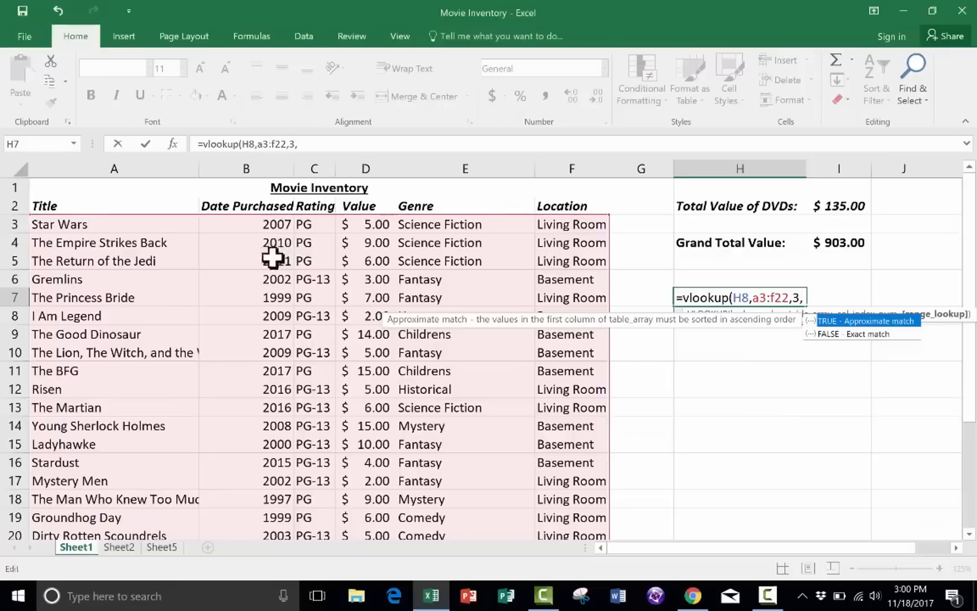
scroll(283, 390, "down", 7)
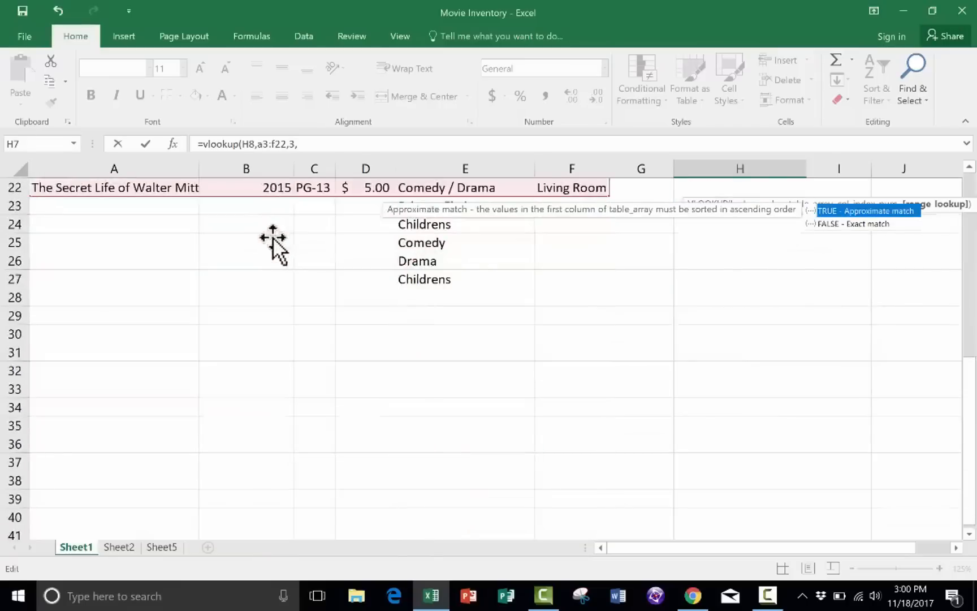
scroll(272, 244, "up", 7)
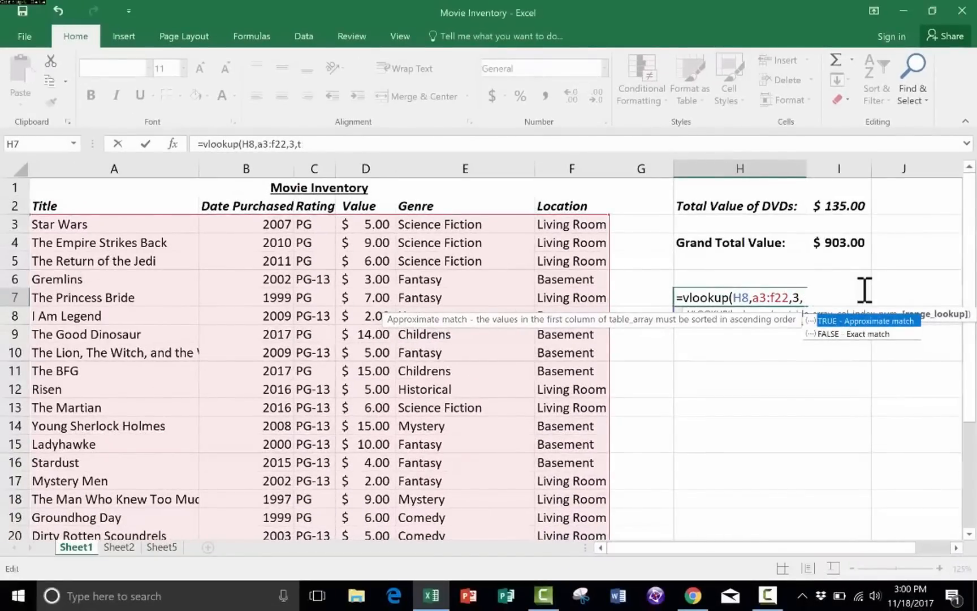
type("false")
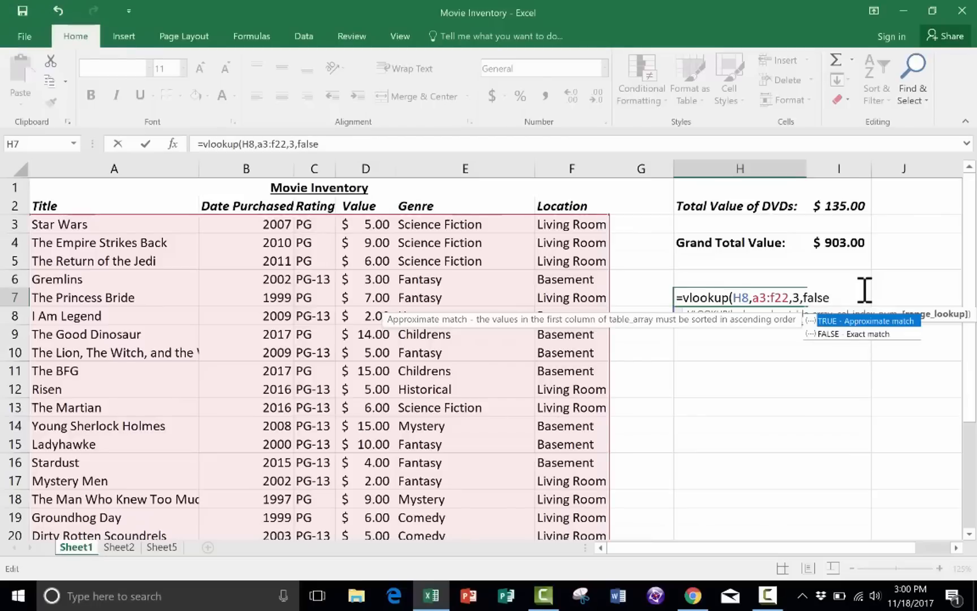
type(")")
key("BackSpace")
type(")")
key("Return")
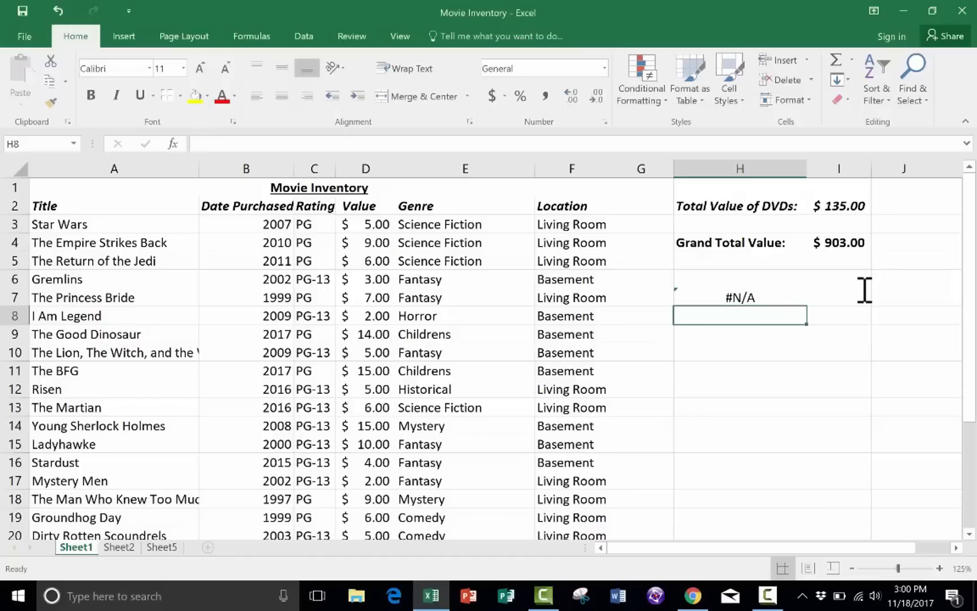
View the error options for the formula in cell H7 and dismiss them.
left_click(762, 297)
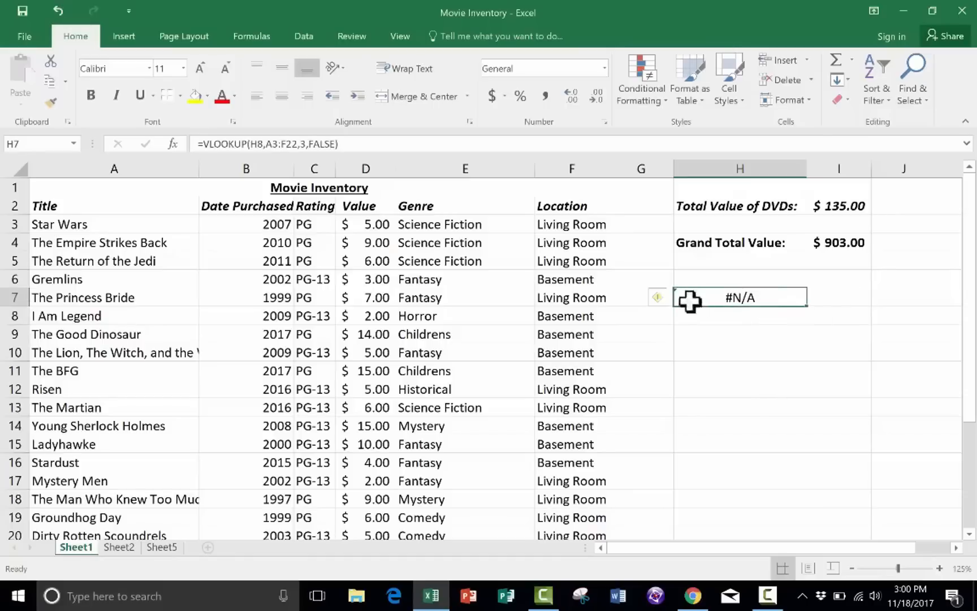
left_click(657, 298)
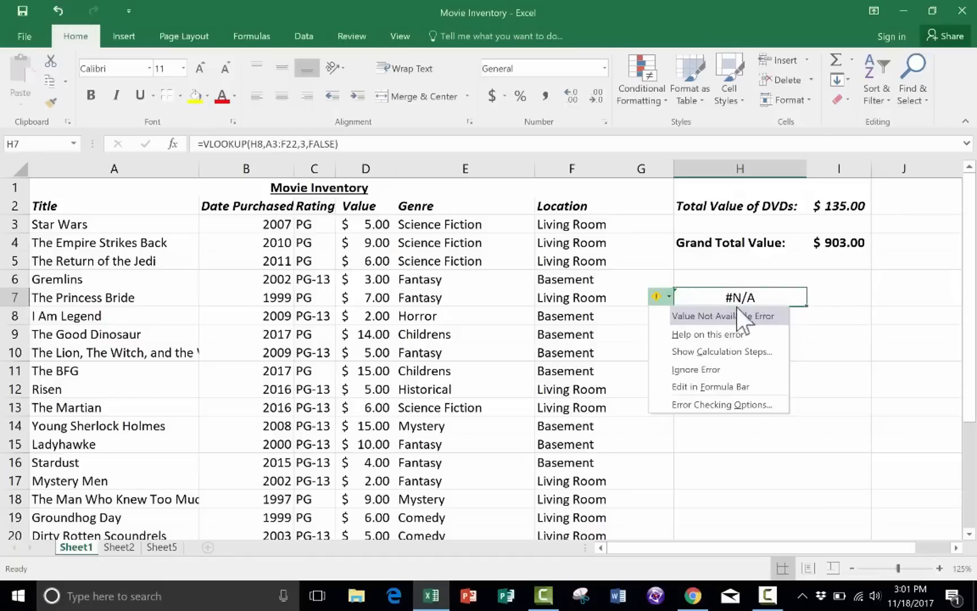
left_click(837, 299)
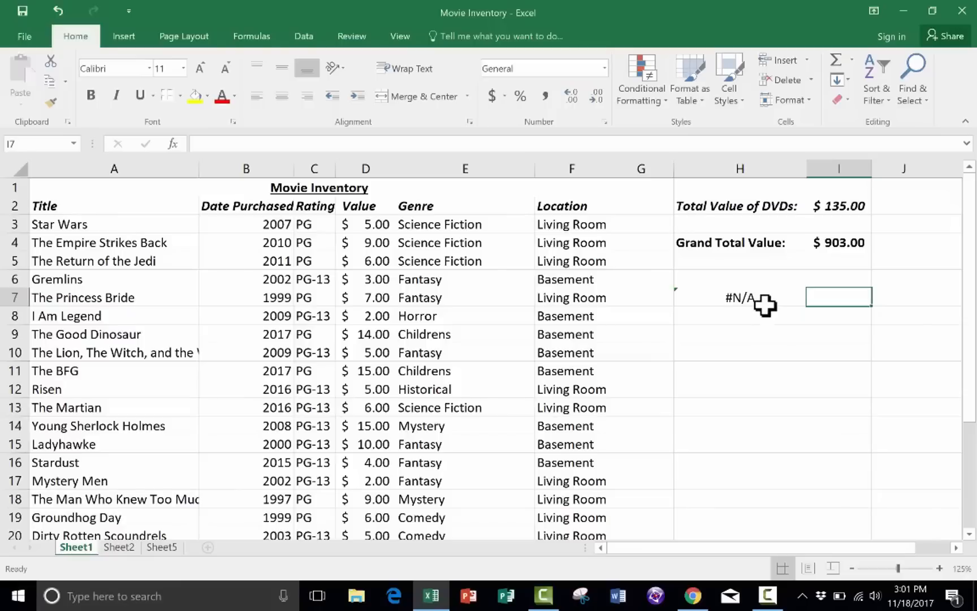
Enter the movie title "I am legend" in cell H8 to test the rating lookup.
left_click(743, 318)
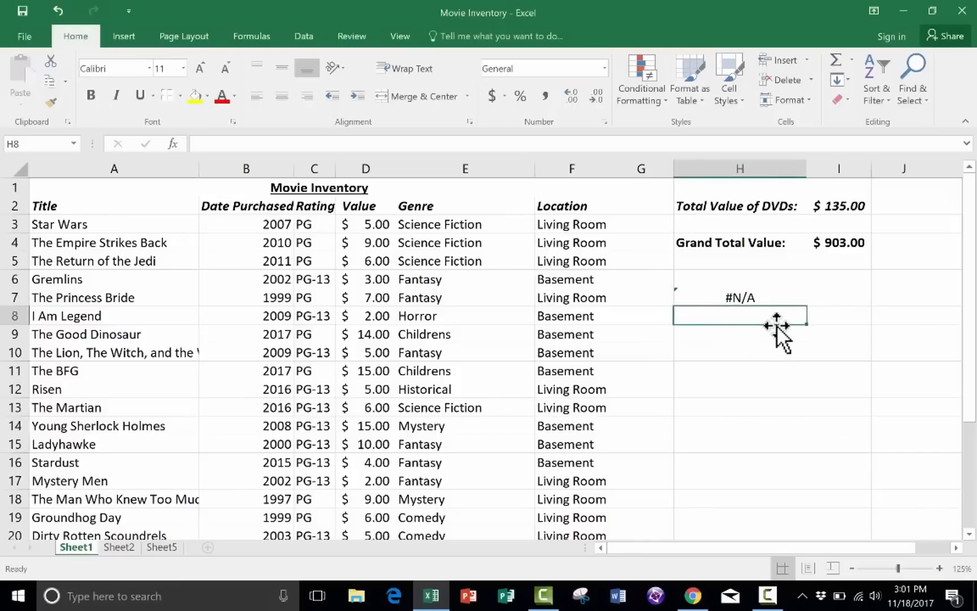
type("i am l")
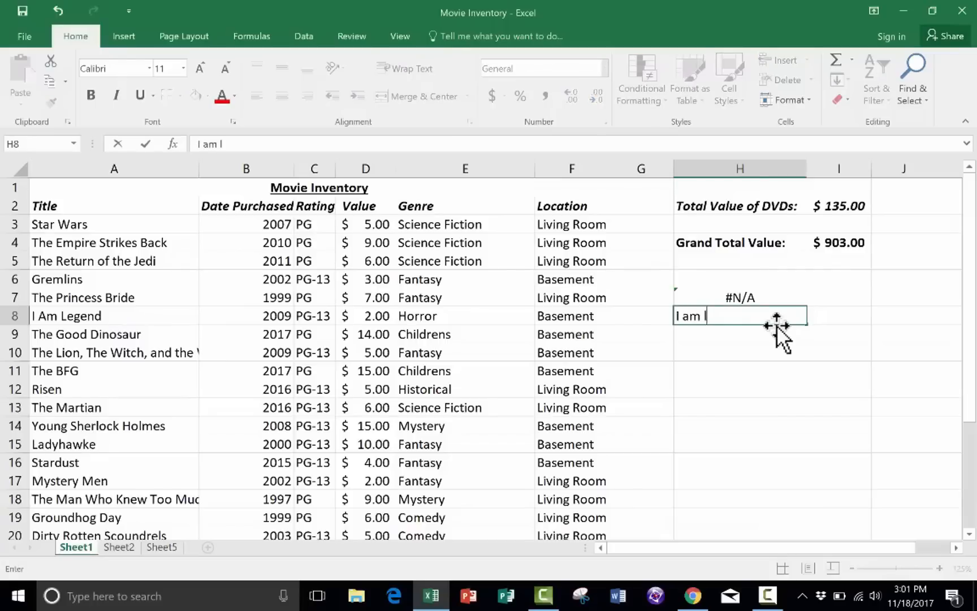
type("egend")
key("Return")
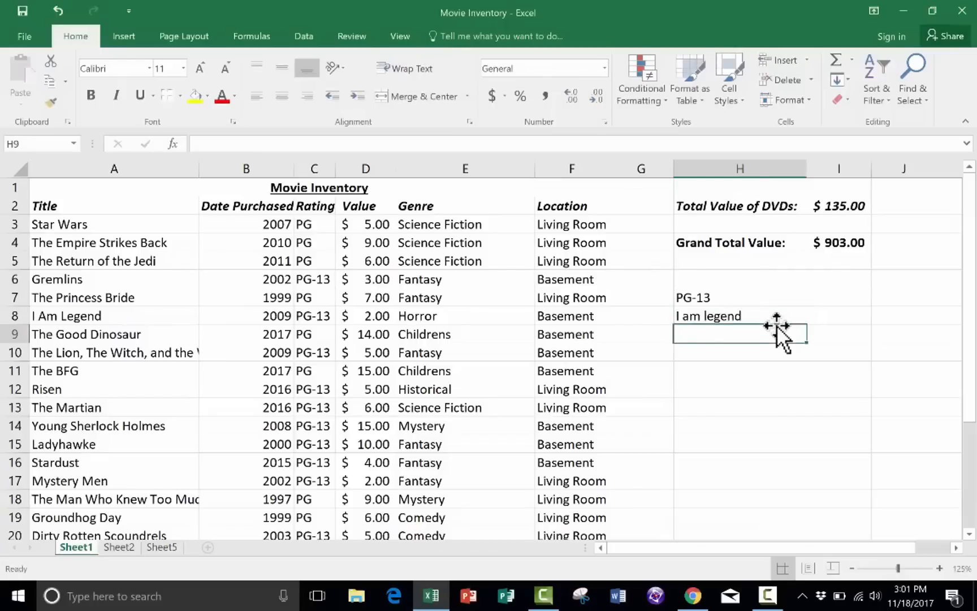
Replace the movie title in cell H8 with "Groundhog day".
key("Up")
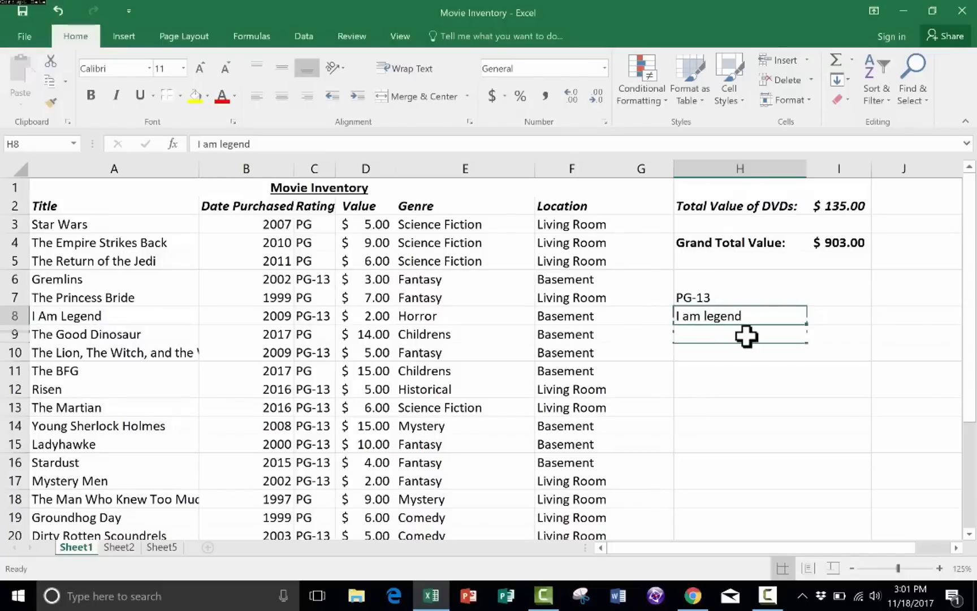
type("Grpi")
key("BackSpace")
key("BackSpace")
type("ound")
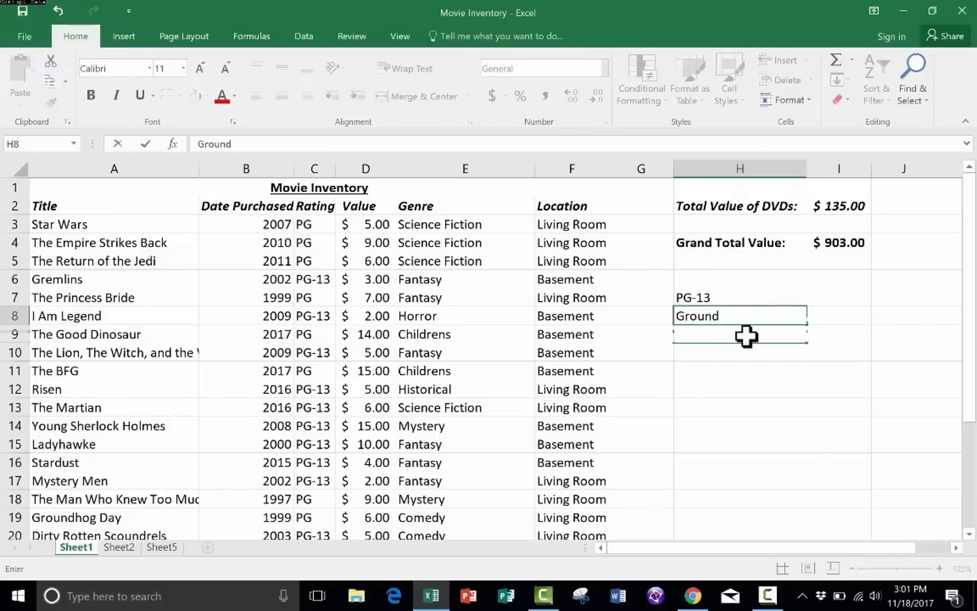
type("hog day")
key("Return")
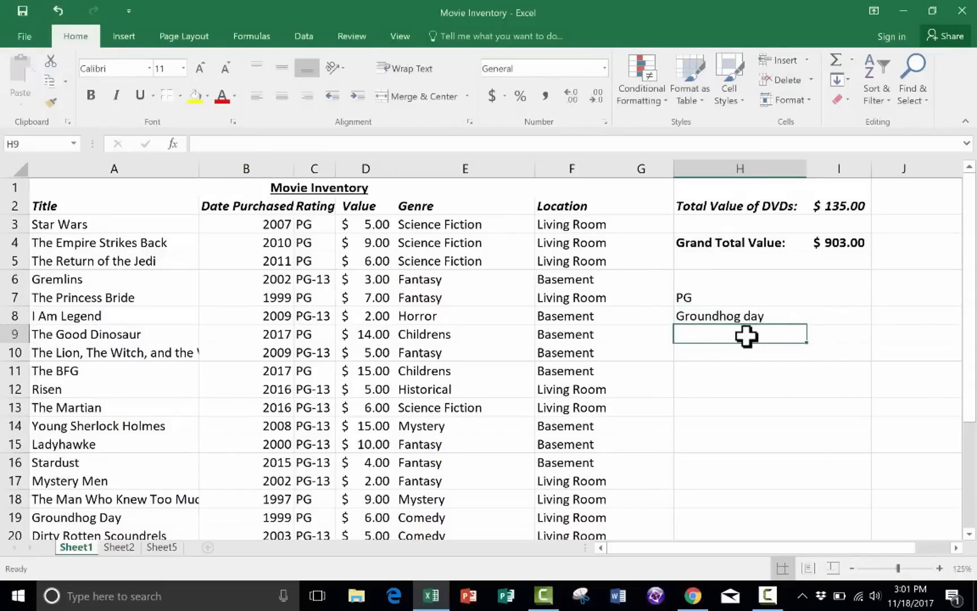
left_click(724, 318)
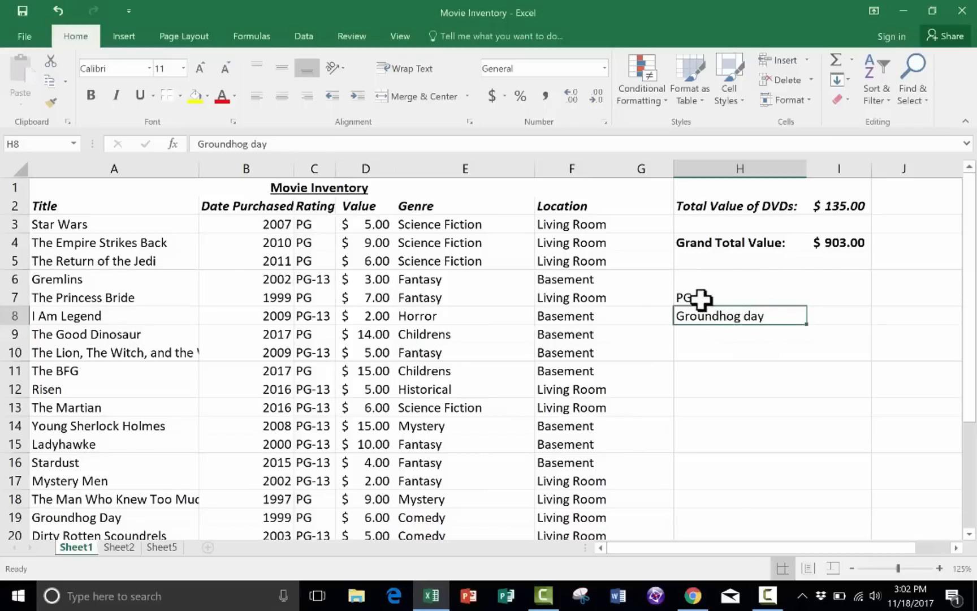
key("Down")
key("Down")
key("Down")
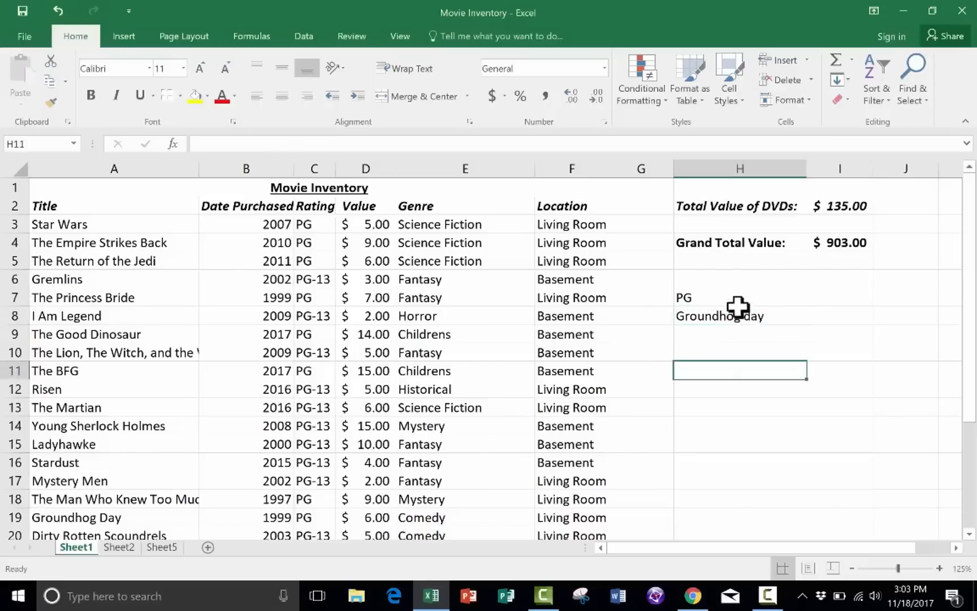
left_click(698, 312)
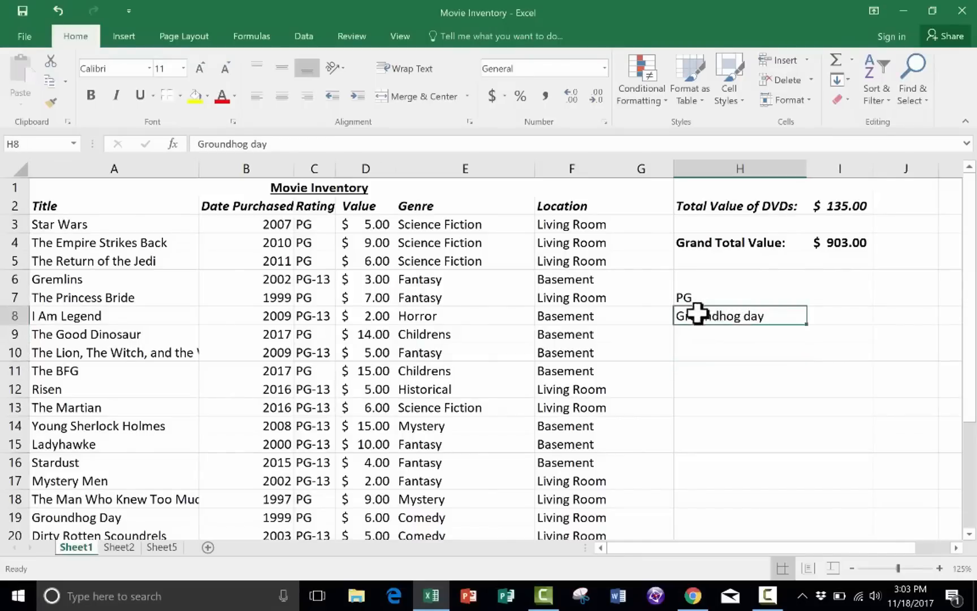
left_click(838, 316)
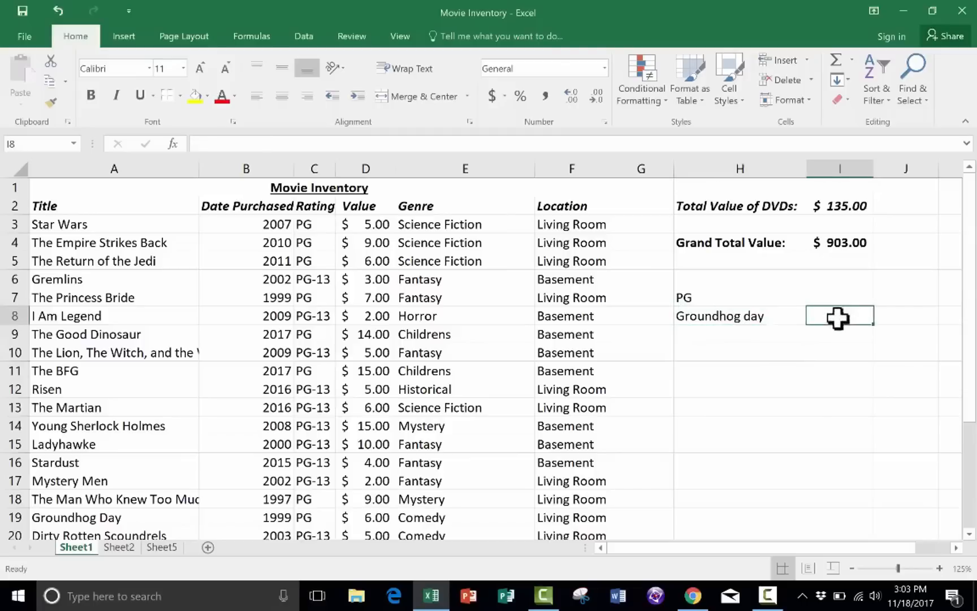
left_click(759, 332)
left_click(739, 317)
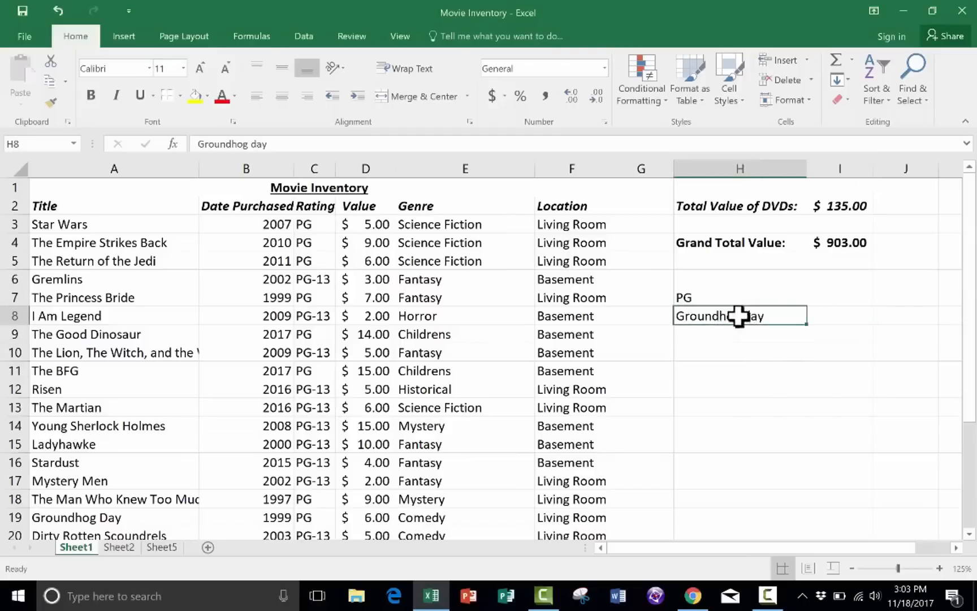
Copy the VLOOKUP formula from cell H7 and paste it into cell I8 beside the movie title.
left_click(701, 297)
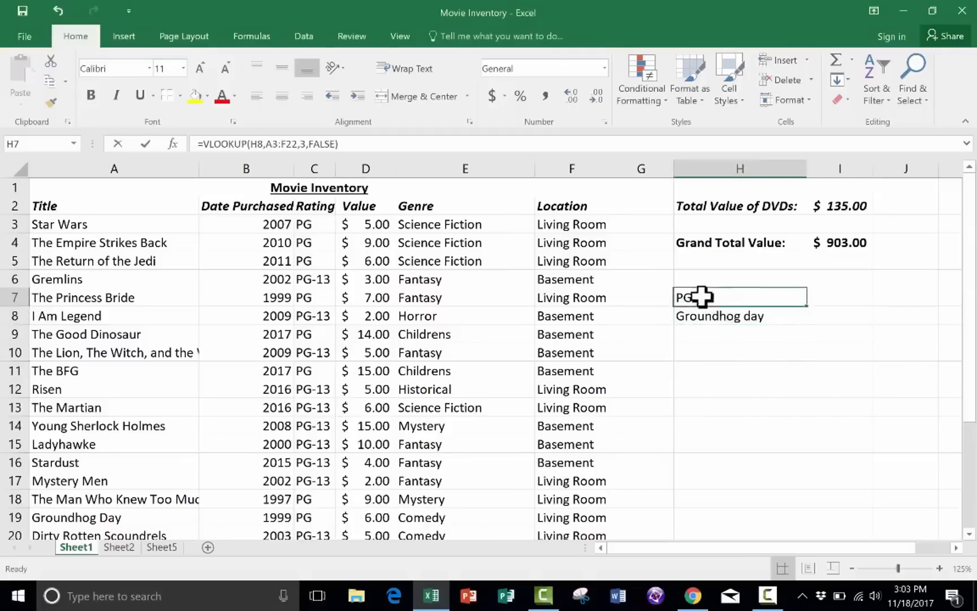
double_click(701, 297)
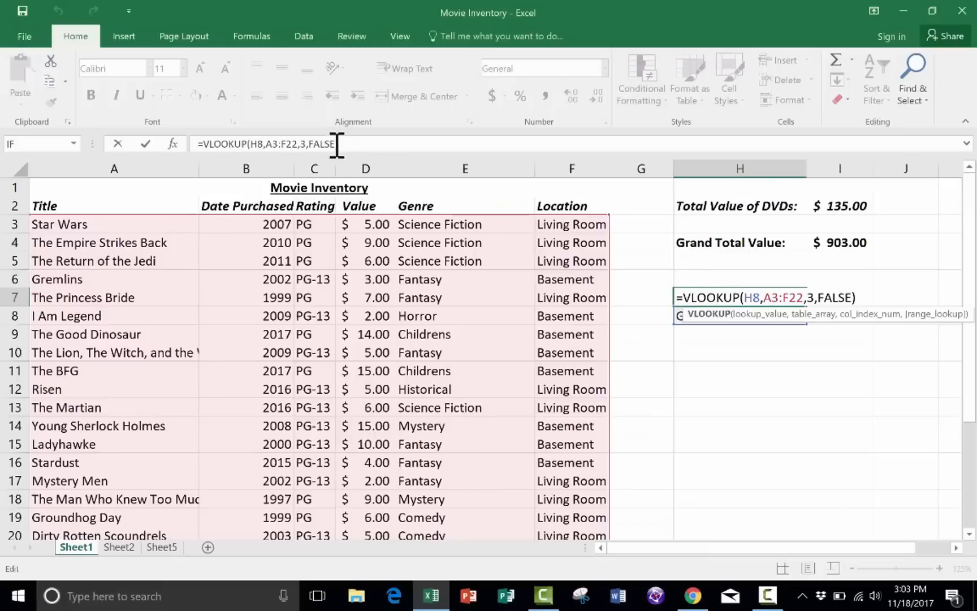
left_click_drag(350, 144, 169, 141)
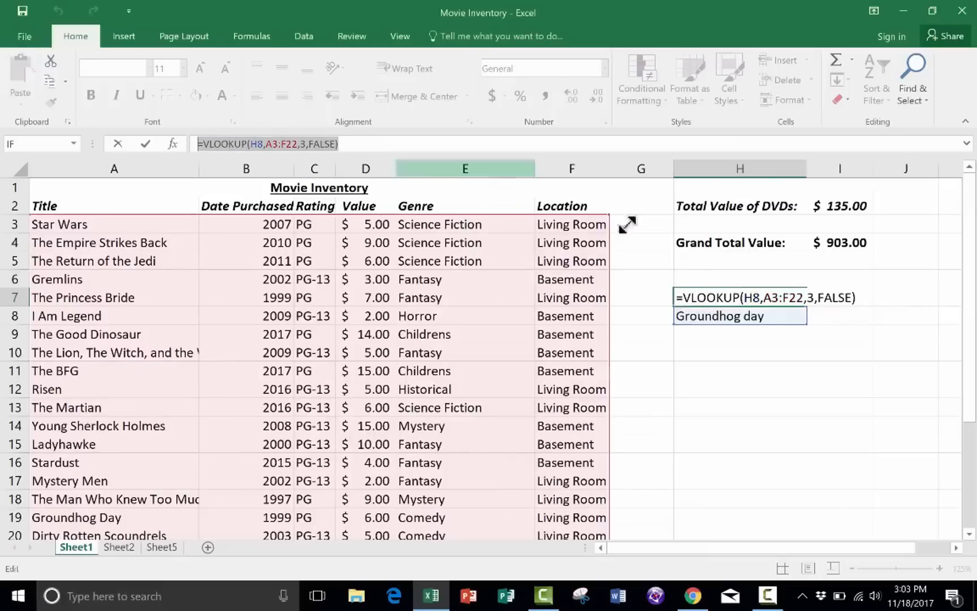
type("=")
left_click(850, 320)
key("Escape")
key("ctrl+c")
left_click(850, 320)
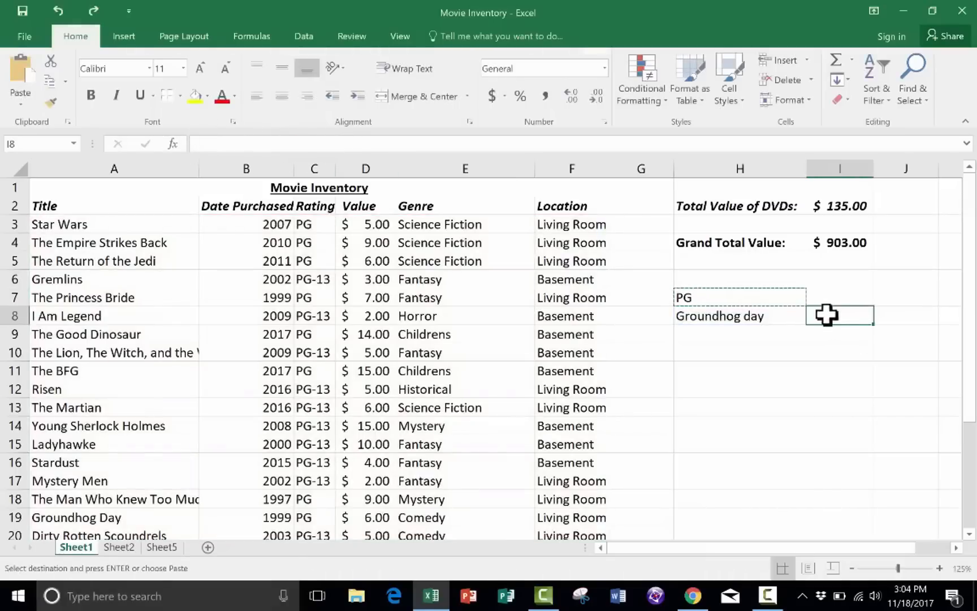
key("ctrl+v")
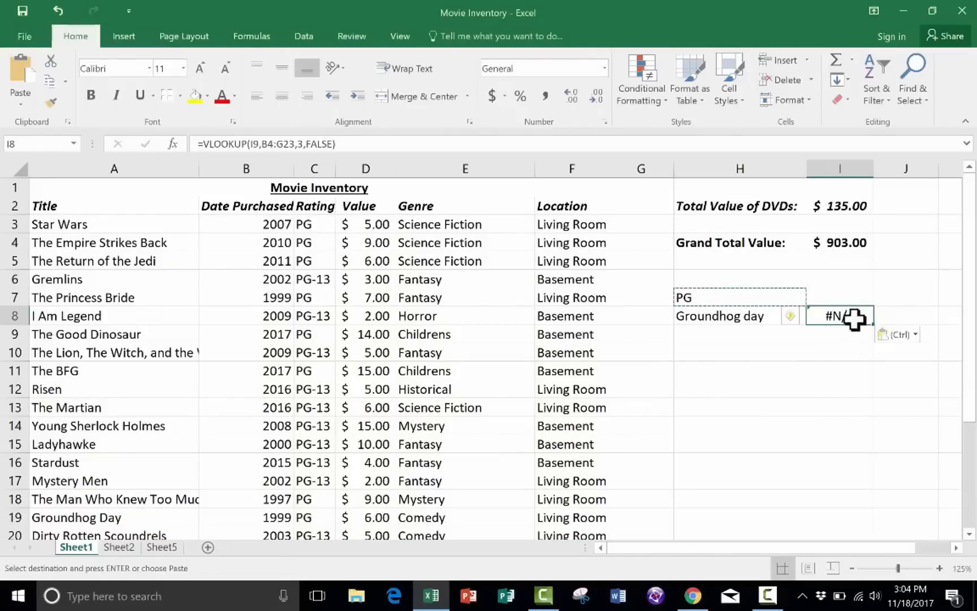
Change the lookup value in the pasted I8 formula to cell H8.
double_click(849, 318)
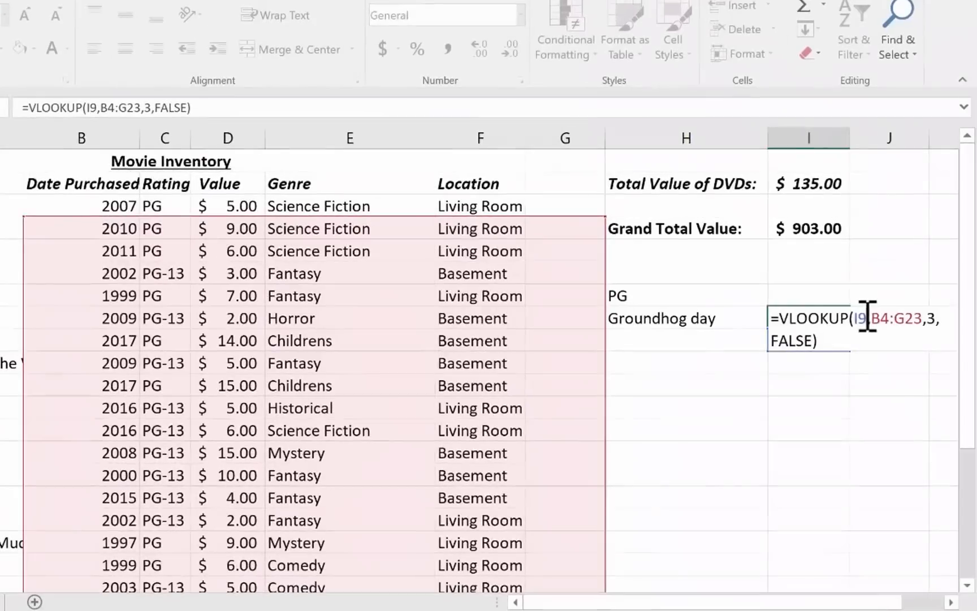
double_click(861, 318)
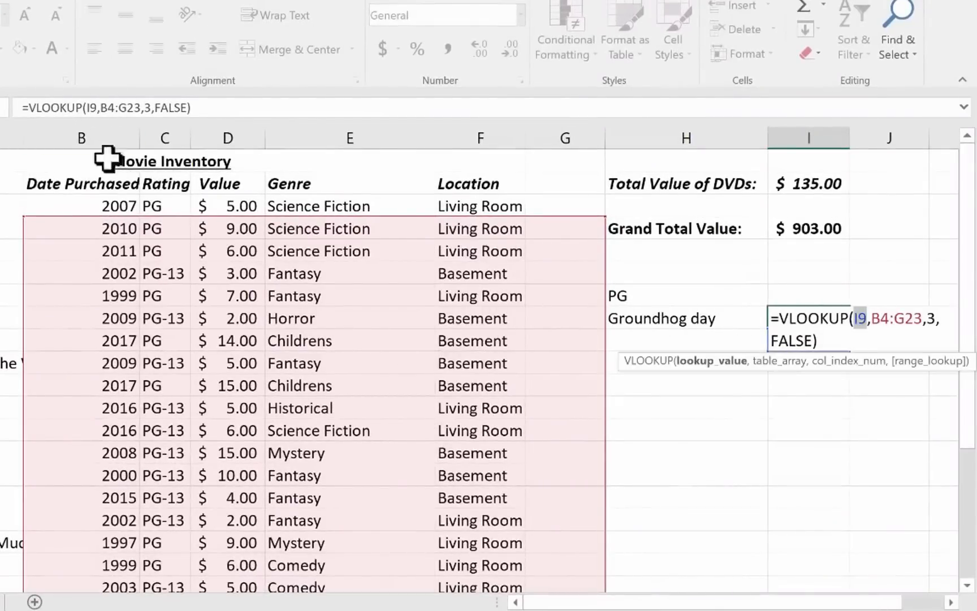
left_click(686, 316)
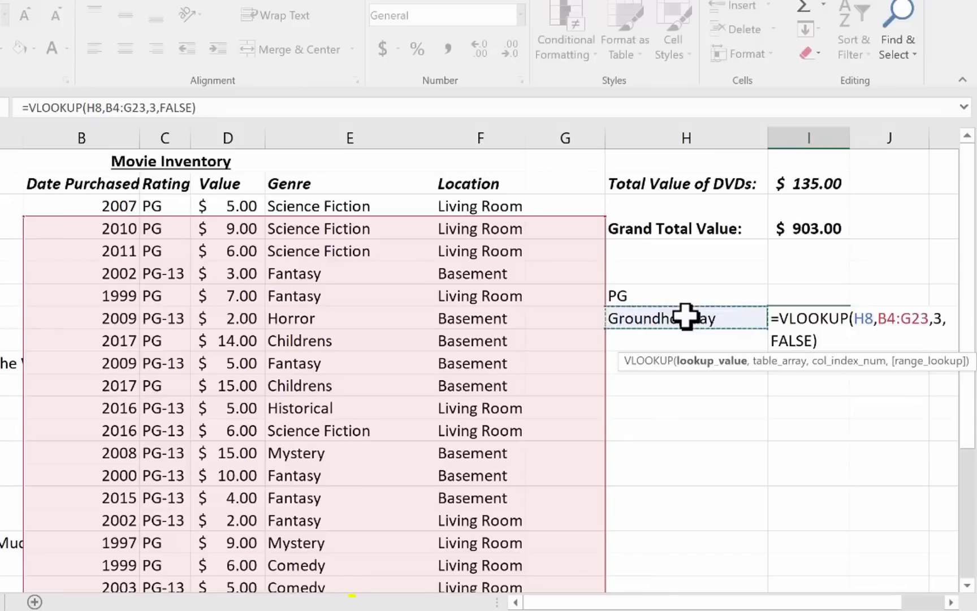
Replace the table array in the I8 formula with the movie data range A3:F22 and enter the formula.
left_click(907, 314)
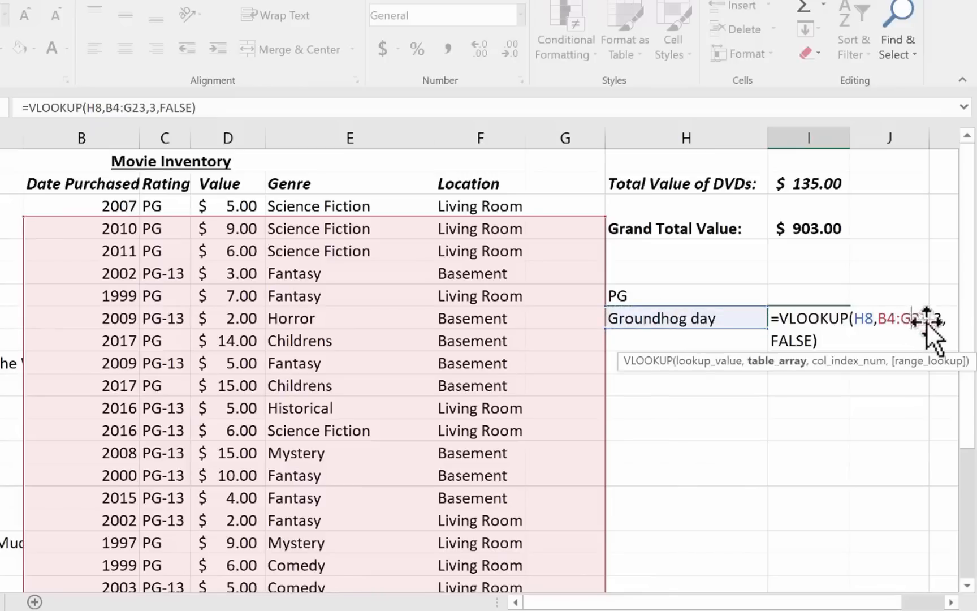
left_click_drag(912, 320, 877, 320)
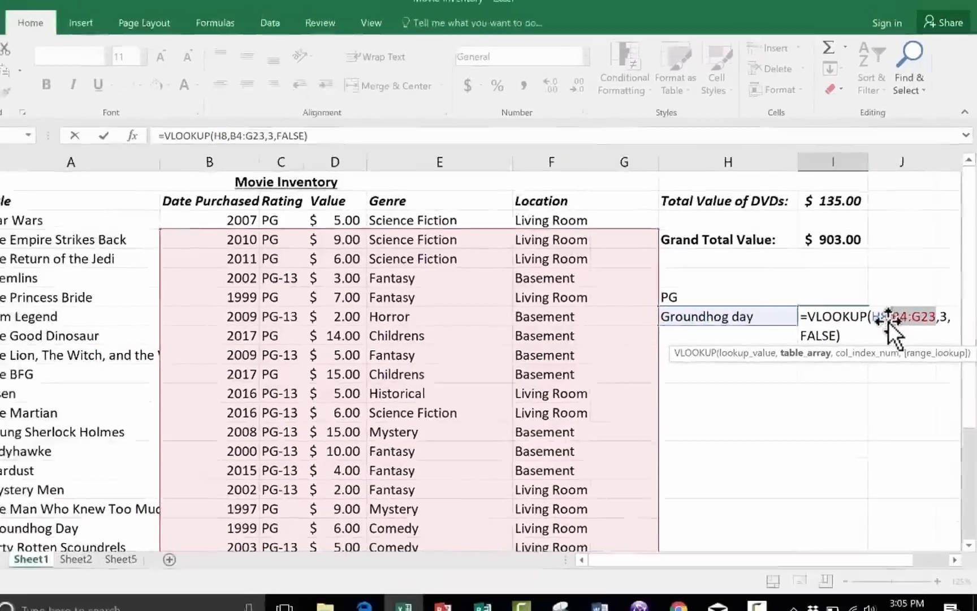
left_click_drag(113, 225, 573, 421)
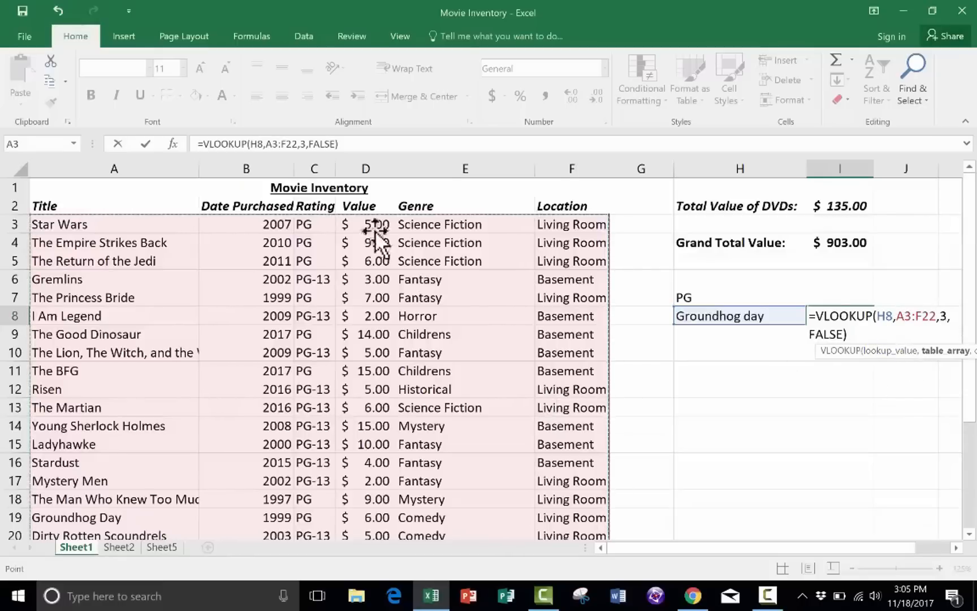
scroll(375, 233, "down", 1)
scroll(374, 234, "right", 1)
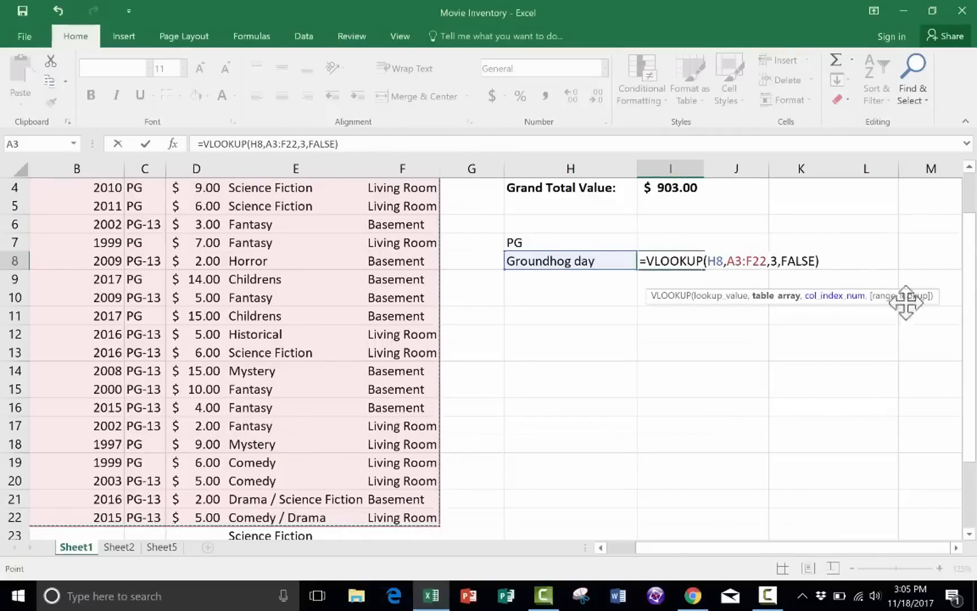
left_click(696, 254)
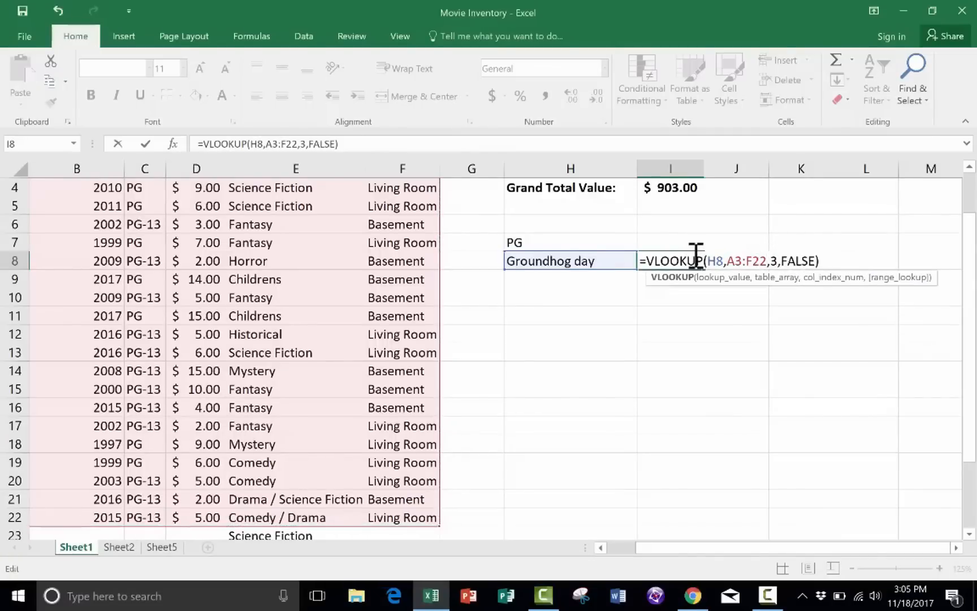
key("Return")
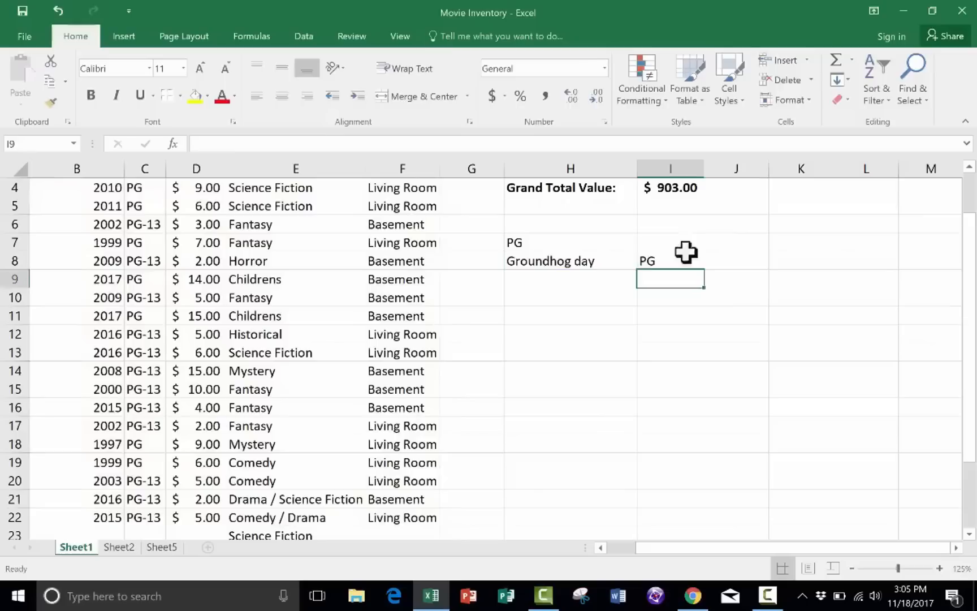
Clear the original rating formula from cell H7.
left_click(544, 242)
key("Delete")
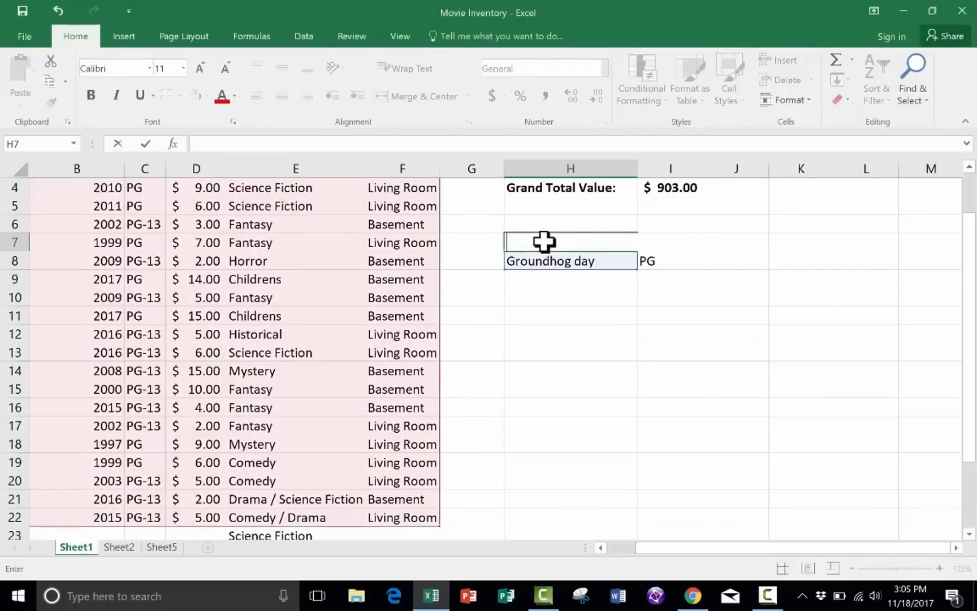
key("Down")
key("Down")
key("Down")
Replace the movie title in cell H8 with "gremlins" to test the lookup in I8.
left_click(567, 266)
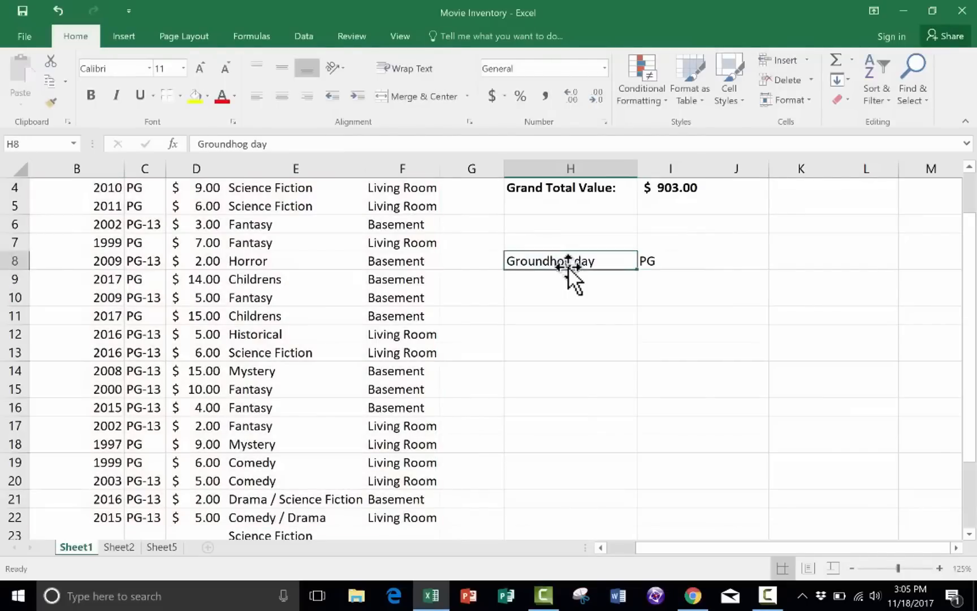
scroll(560, 283, "up", 1)
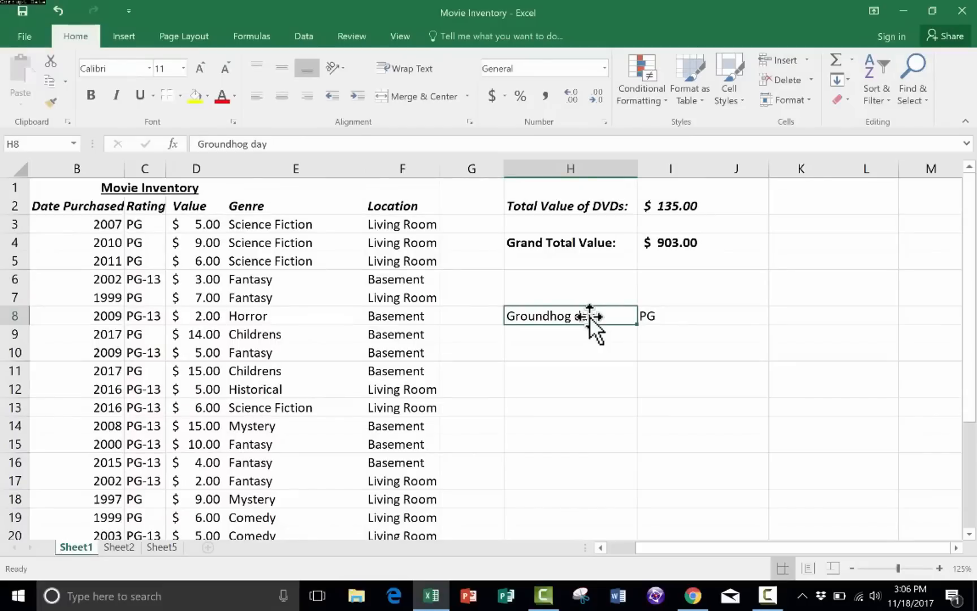
left_click_drag(719, 547, 691, 551)
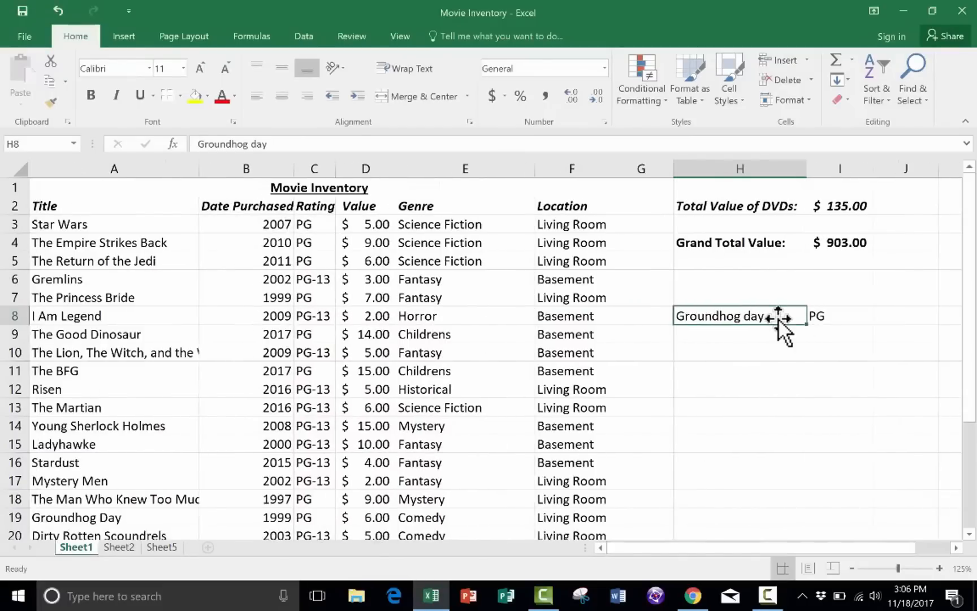
type("My")
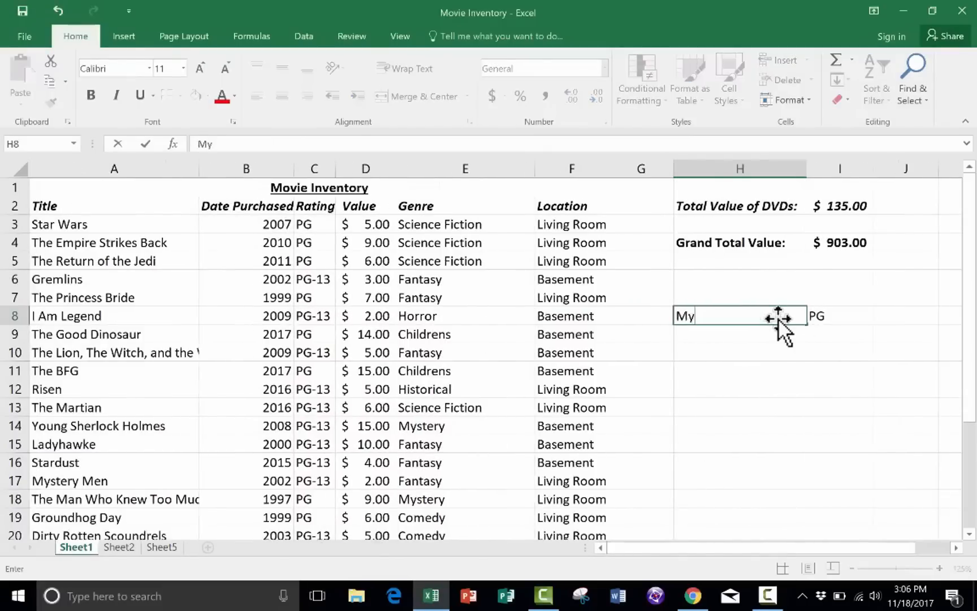
key("BackSpace")
key("BackSpace")
type("The Giver")
key("Return")
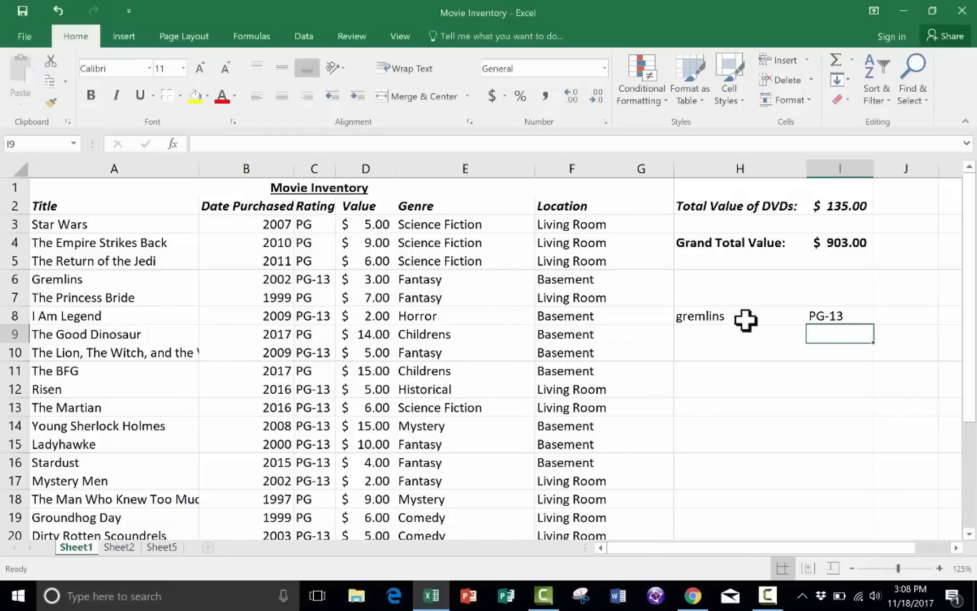
key("Down")
key("Down")
key("Down")
key("Down")
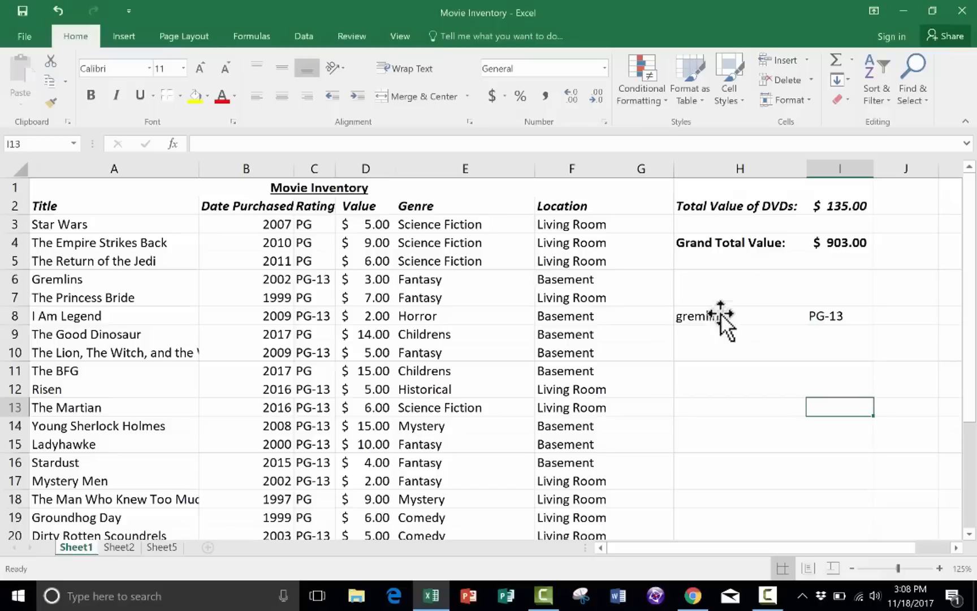
Enter the heading "Name" in cell H7 and "Rating" in cell I7.
left_click(714, 298)
type("Name")
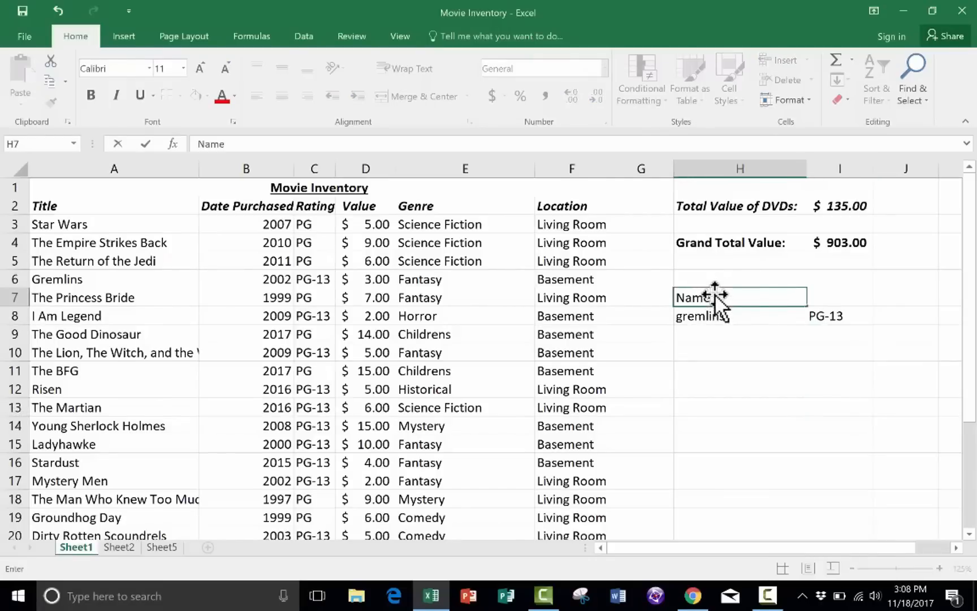
key("Tab")
type("Ra")
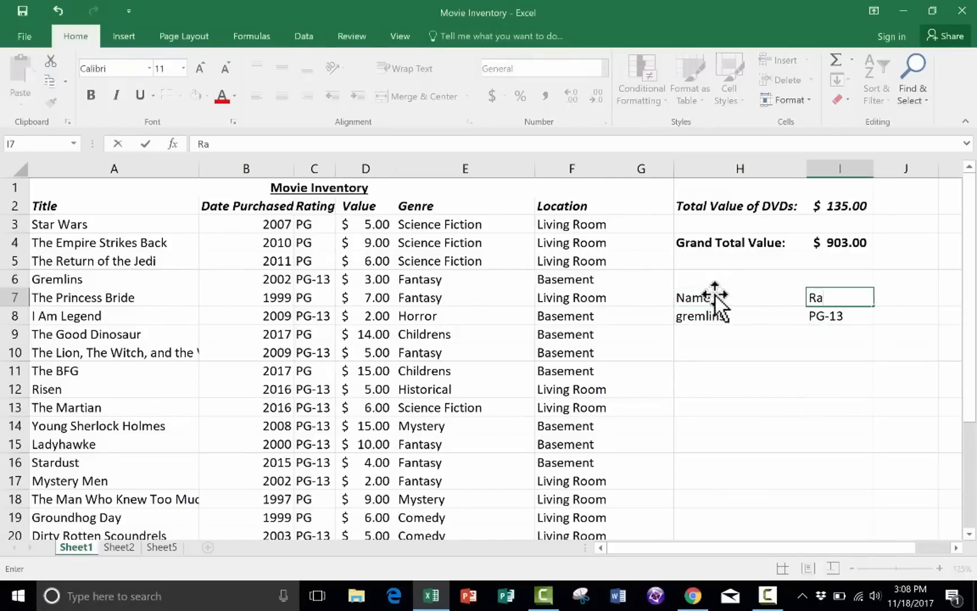
key("Return")
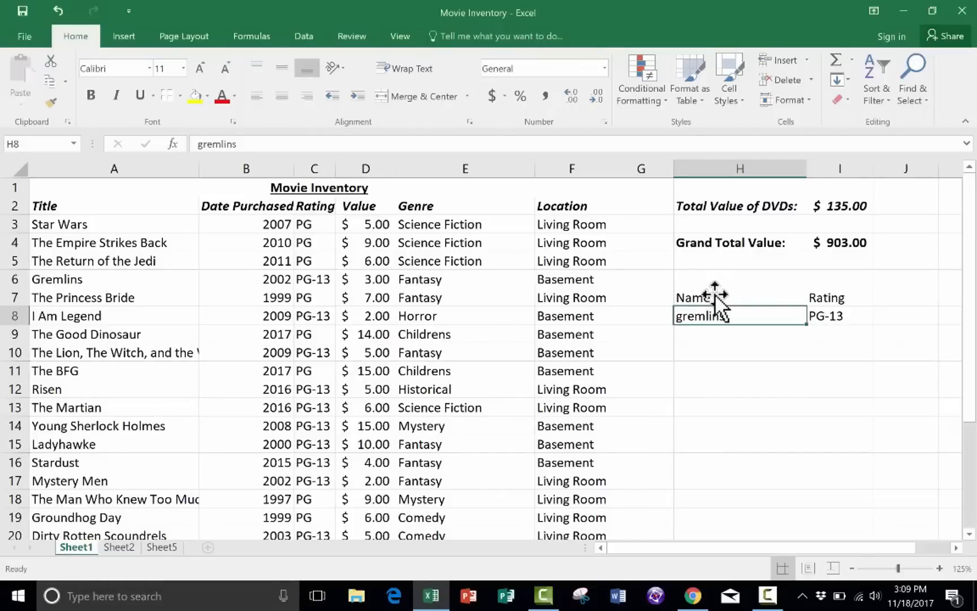
Make the Name and Rating headings in H7:I7 bold and centered.
left_click_drag(712, 299, 840, 297)
left_click(90, 95)
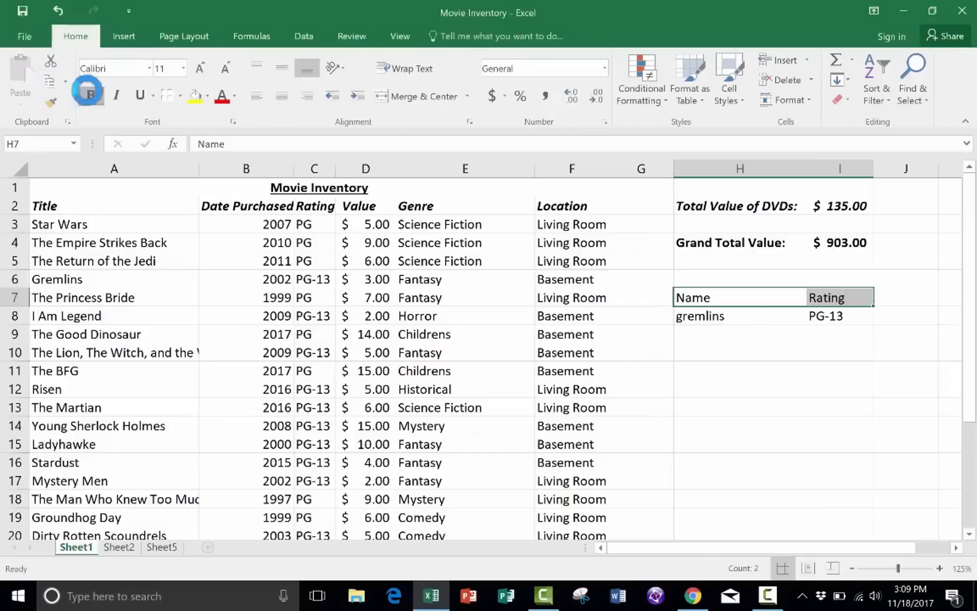
left_click(282, 97)
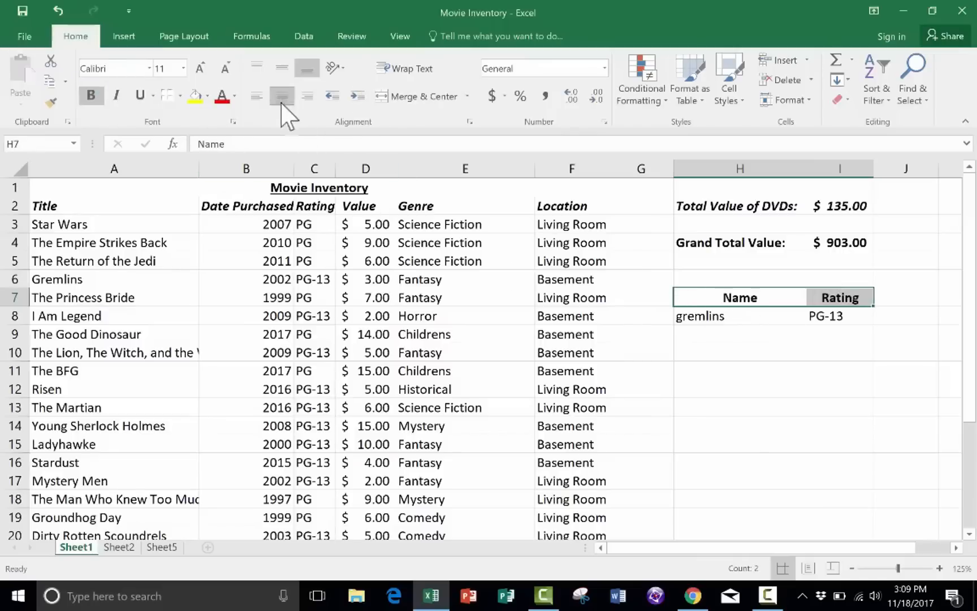
left_click(764, 389)
Add an outside border around the lookup area H7:I8.
left_click_drag(729, 303, 838, 322)
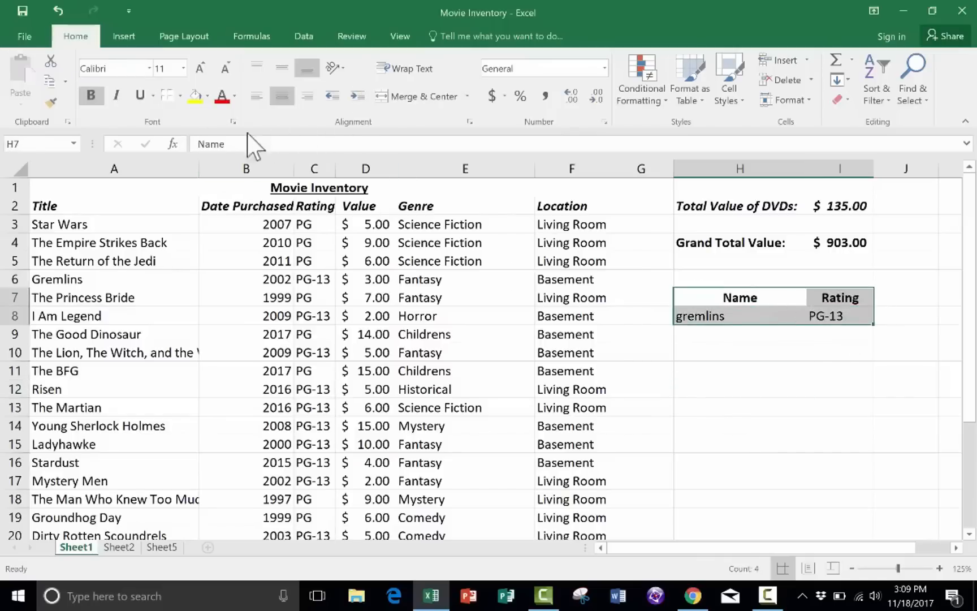
left_click(180, 95)
left_click(198, 224)
left_click(695, 394)
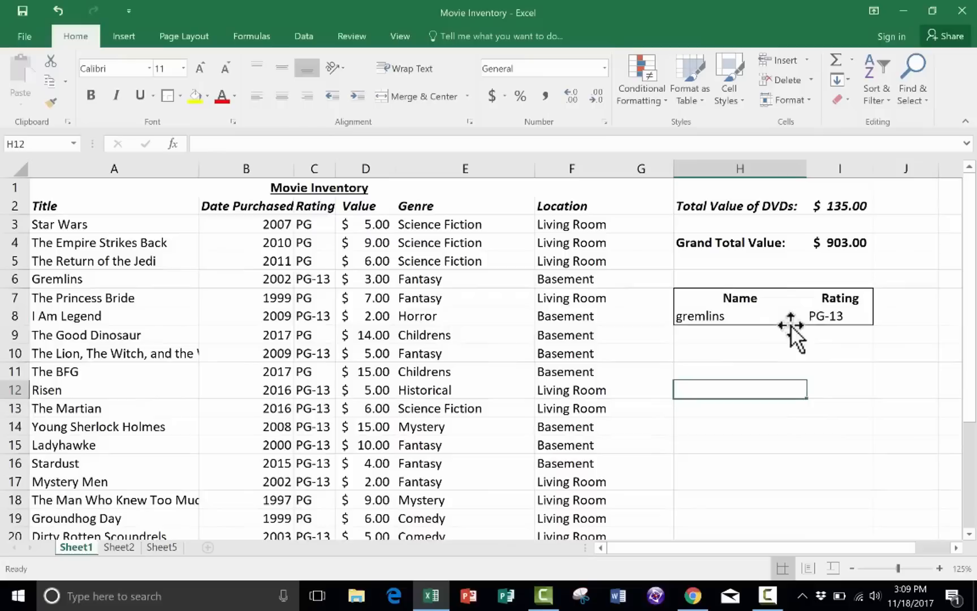
Enter "Groundhog day" as the movie title in cell H8 of the bordered lookup area.
left_click(759, 316)
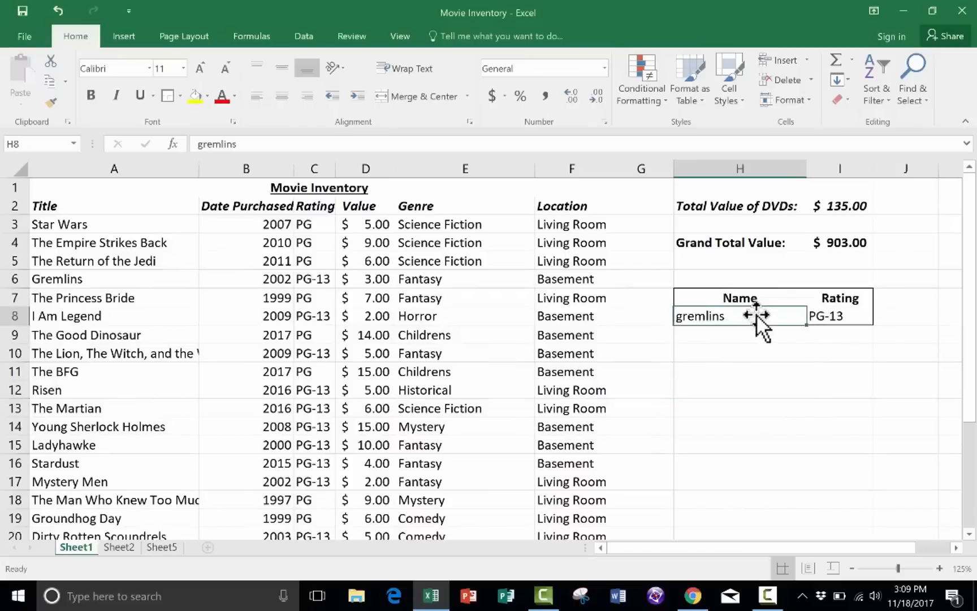
type("Groundhog day")
key("Return")
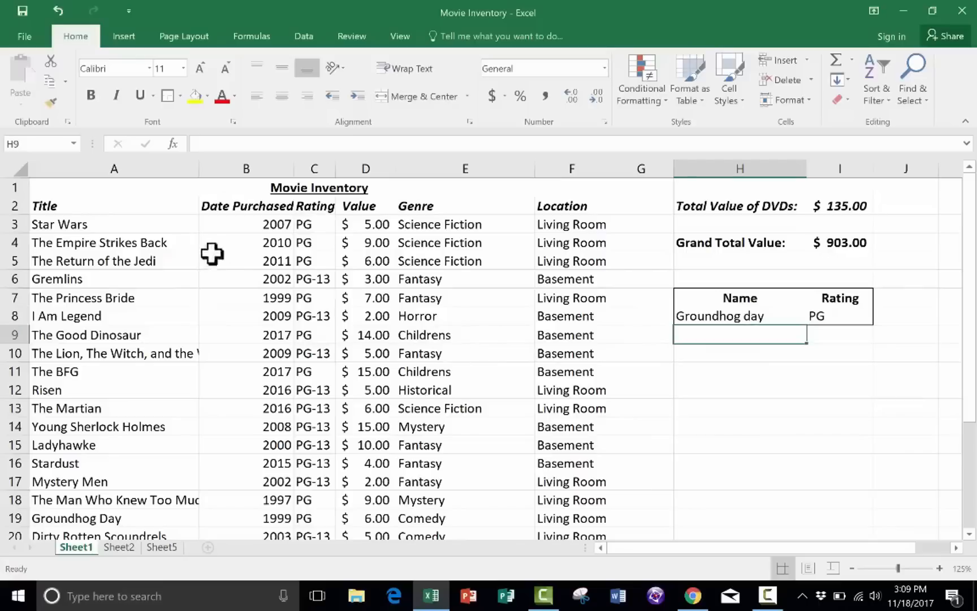
Examine the movie titles in column A and the Title, Date Purchased, Rating and Value headings of the inventory table.
left_click_drag(115, 221, 113, 481)
left_click(81, 205)
left_click(243, 206)
left_click(321, 207)
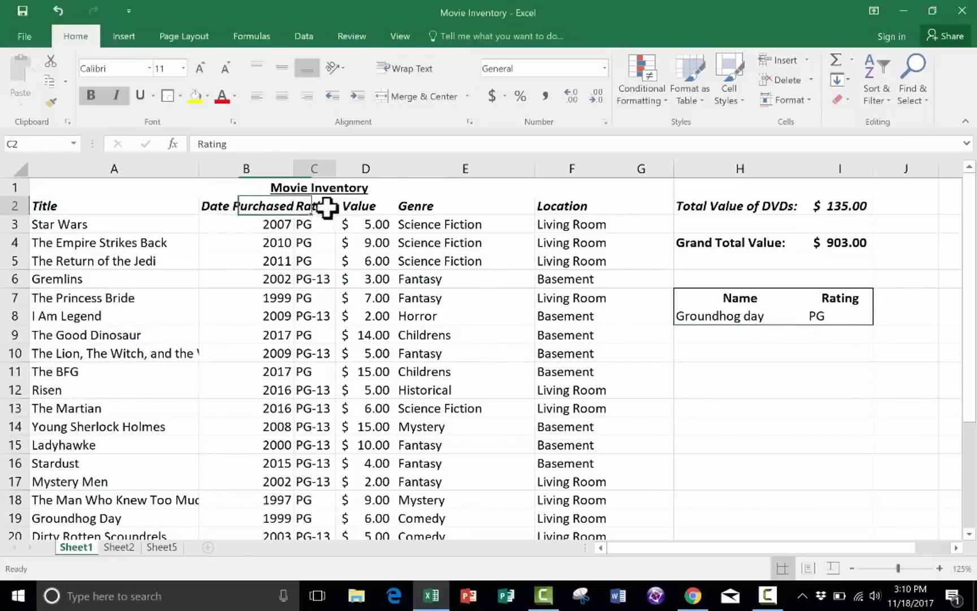
left_click(362, 205)
left_click(72, 227)
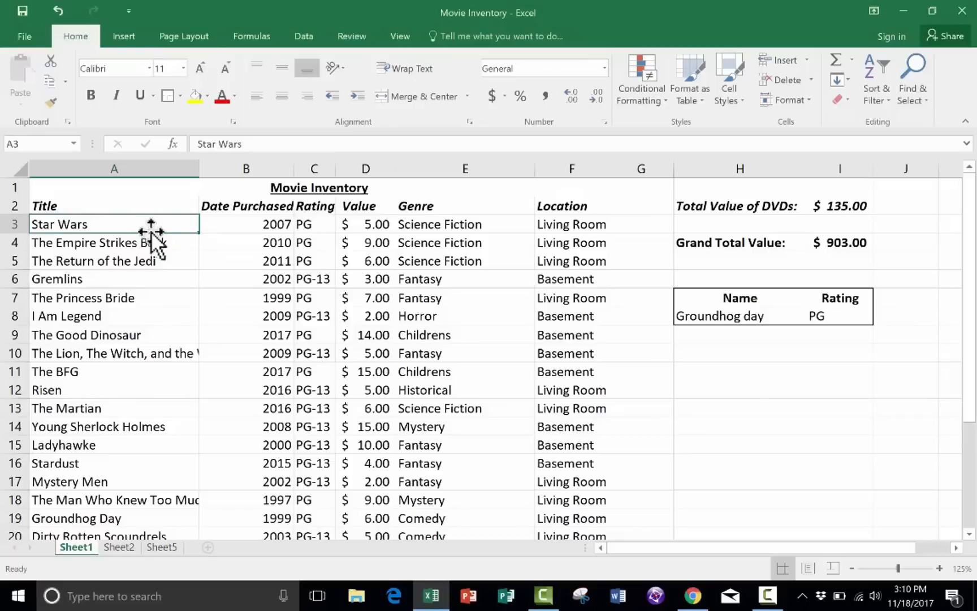
left_click(75, 261)
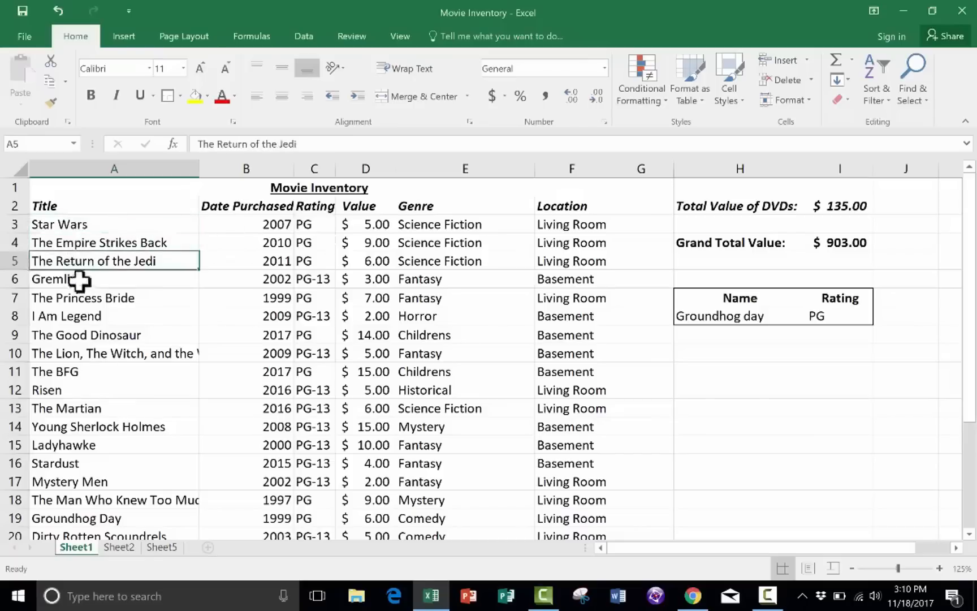
left_click(77, 298)
left_click(94, 479)
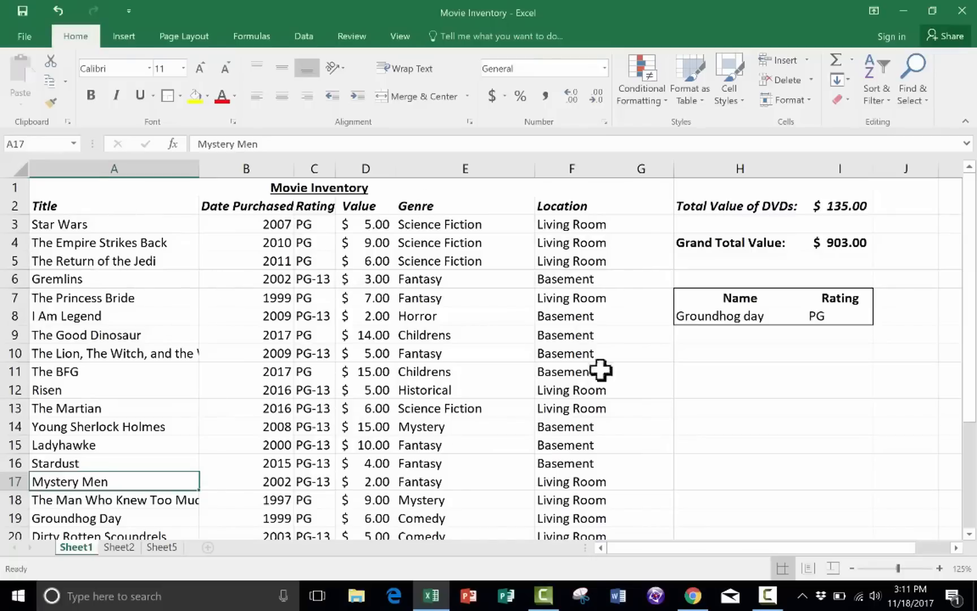
Open the VLOOKUP formula in cell I8 for editing and review the inventory range it references.
left_click(842, 312)
double_click(848, 314)
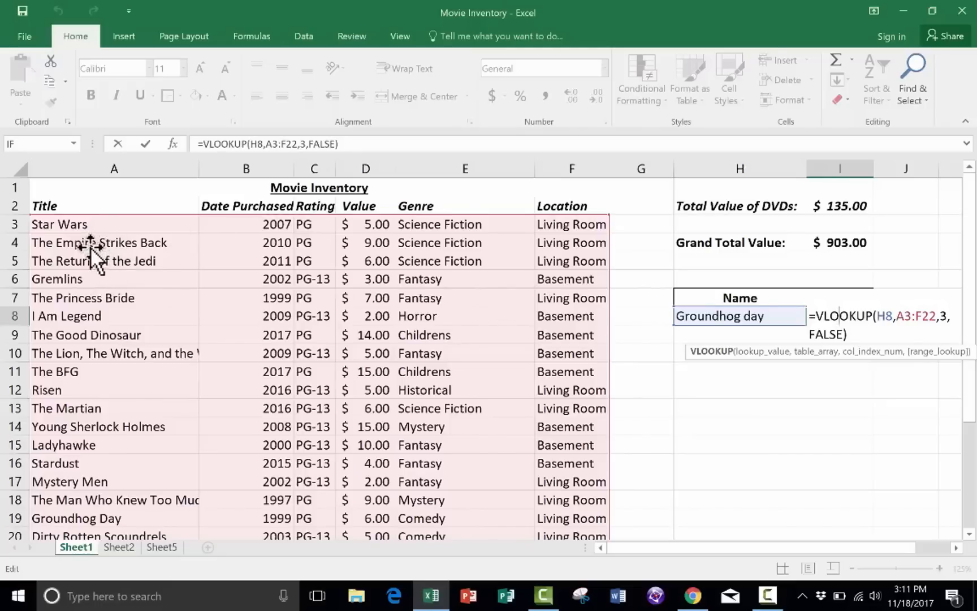
scroll(137, 415, "down", 1)
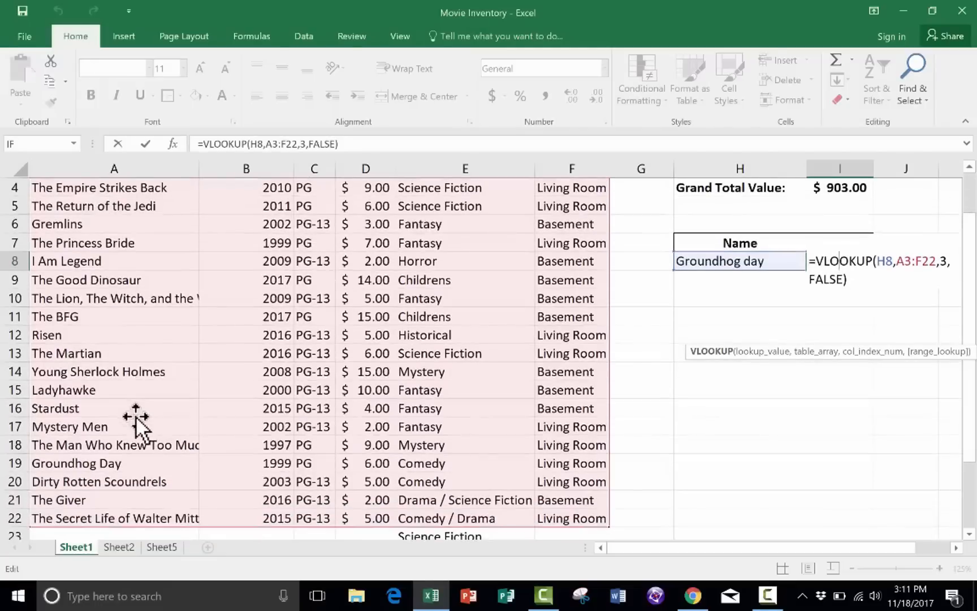
scroll(136, 419, "up", 1)
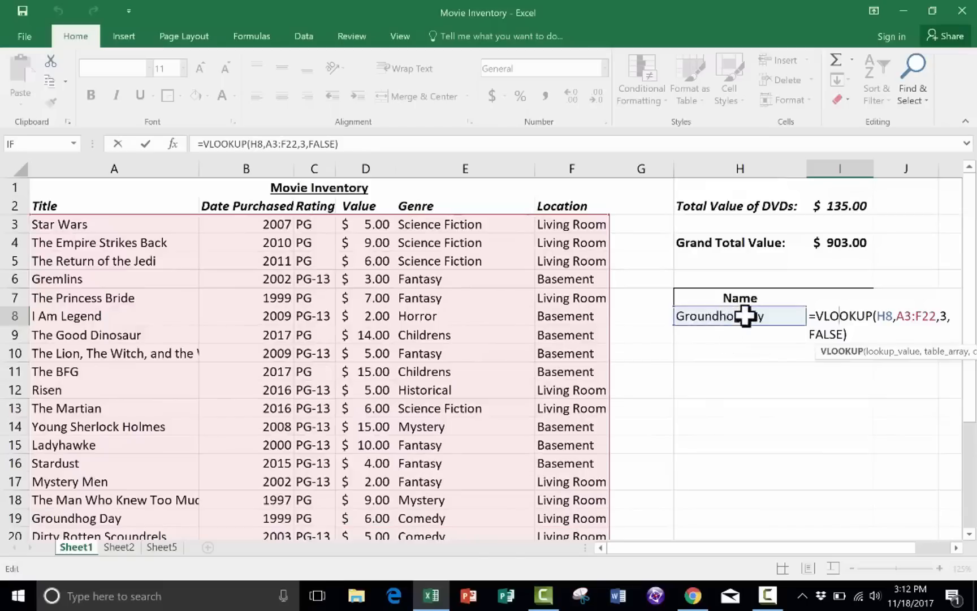